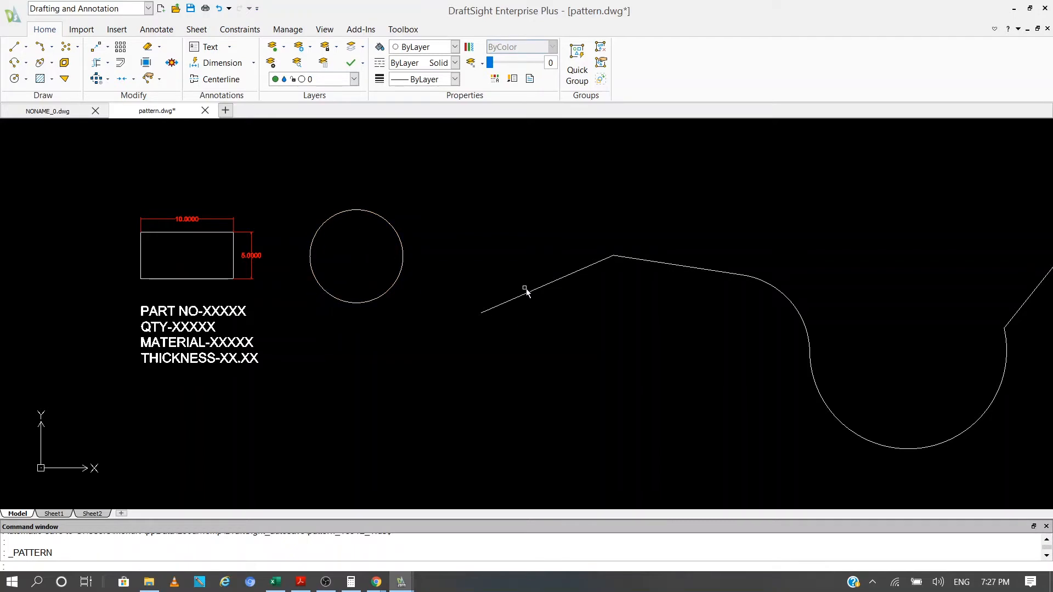
# Draw a circle of radius 0.5 inside the rectangle, near its upper-left corner
pyautogui.scroll(-2, 493, 292)
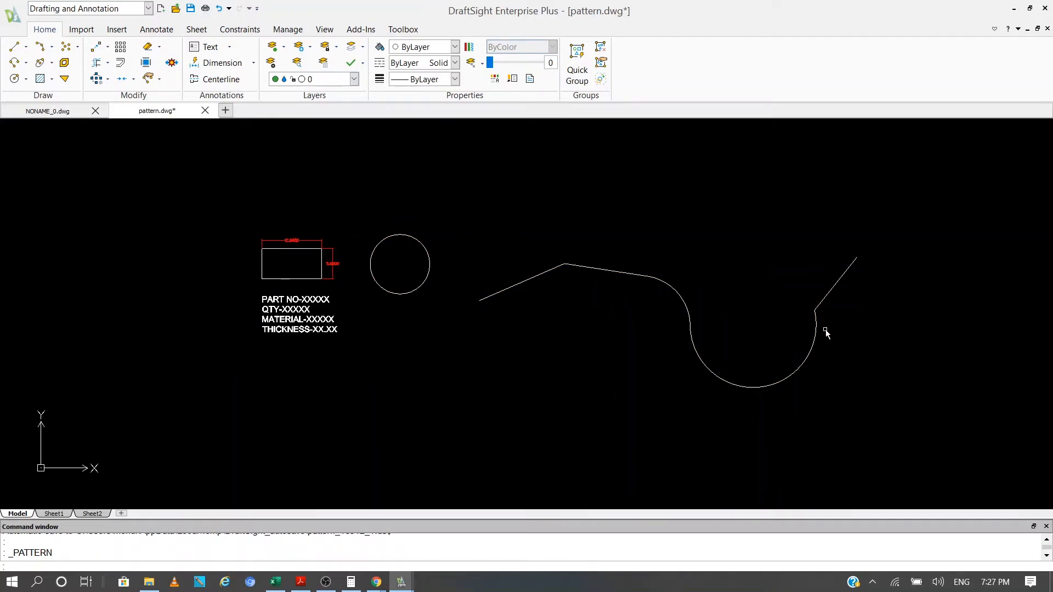
pyautogui.scroll(1, 373, 282)
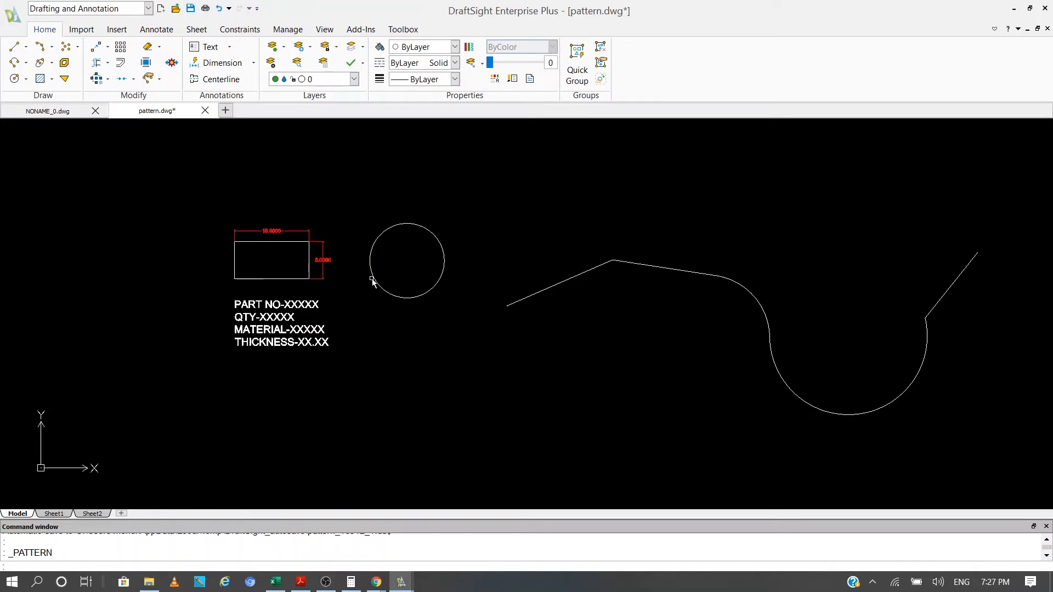
pyautogui.scroll(1, 372, 282)
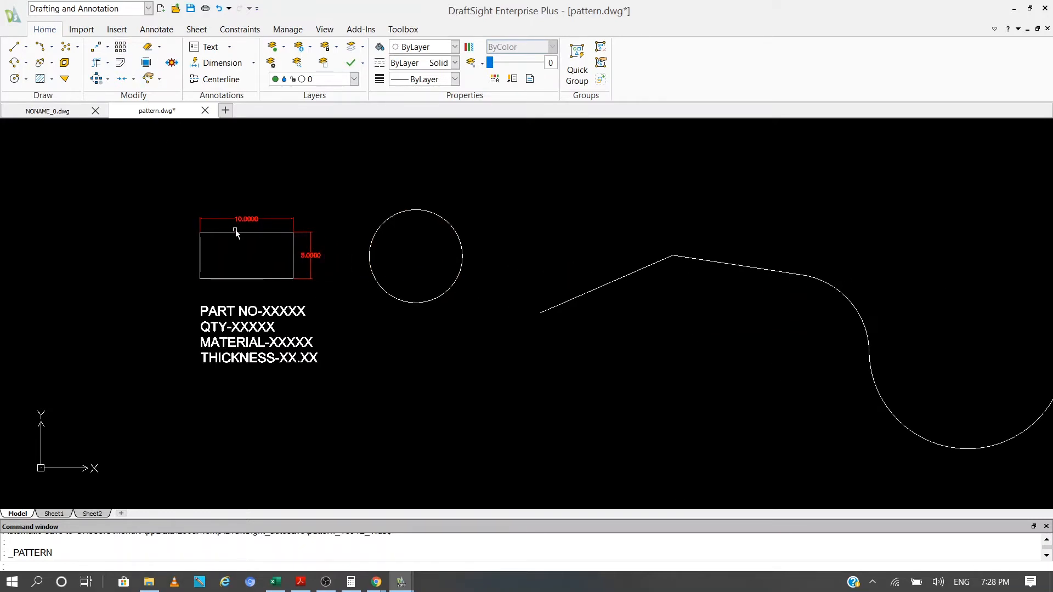
pyautogui.scroll(2, 236, 233)
pyautogui.click(13, 81)
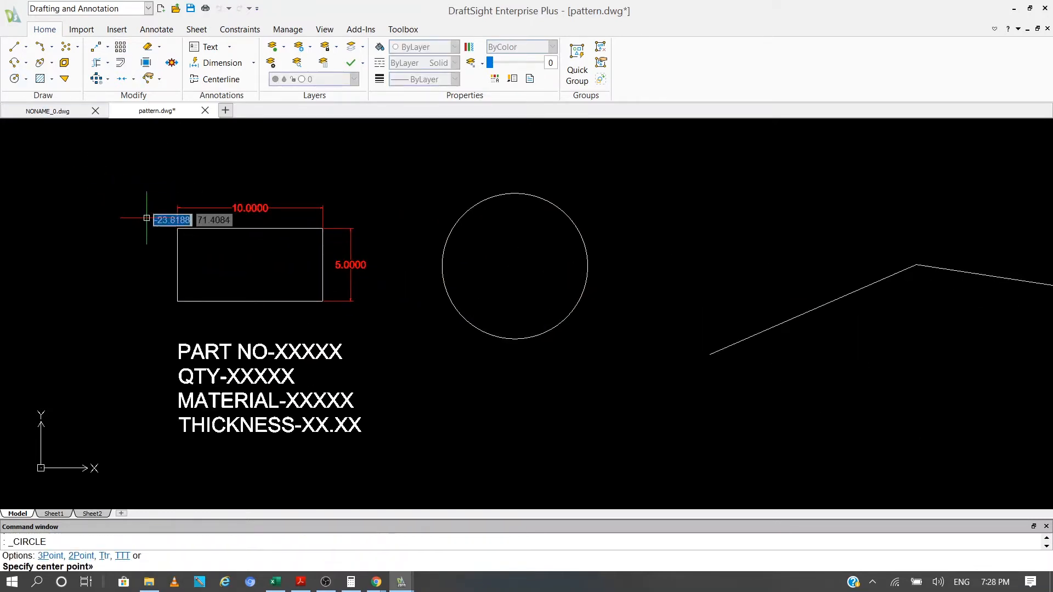
pyautogui.scroll(3, 167, 241)
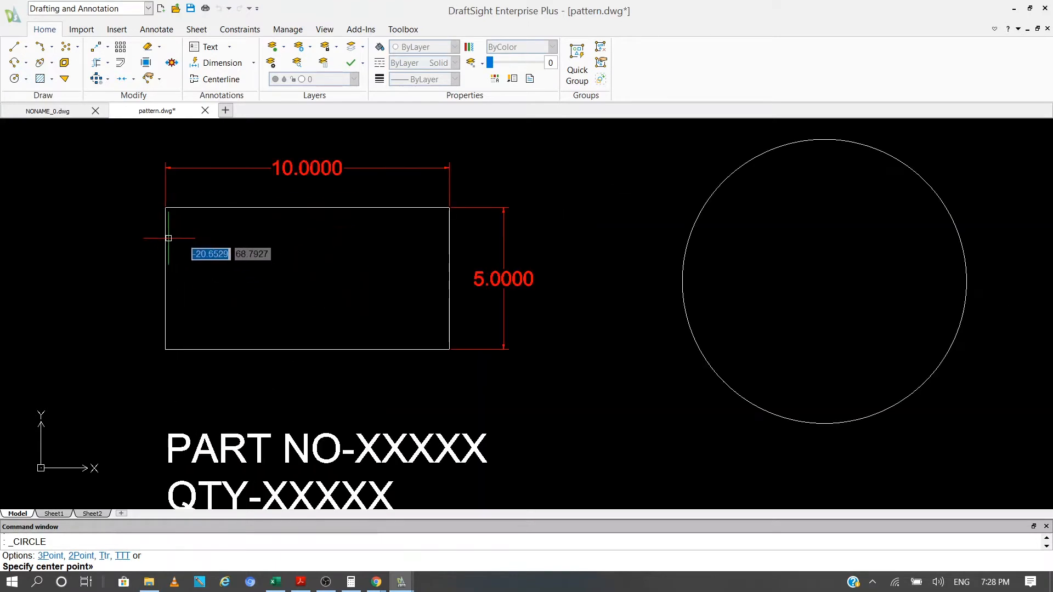
pyautogui.click(203, 233)
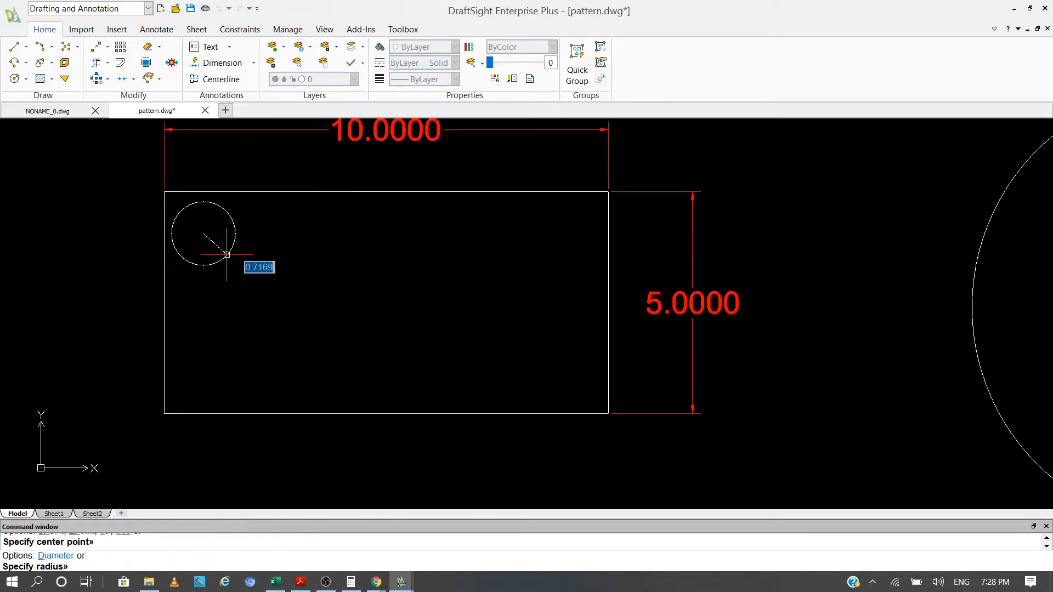
pyautogui.write('0.5')
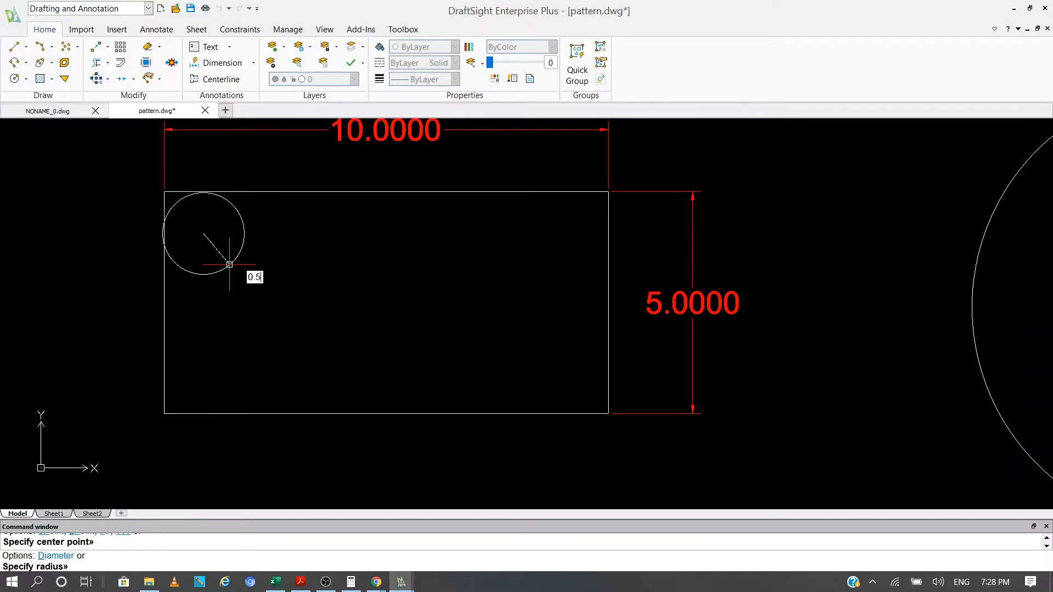
pyautogui.press('Return')
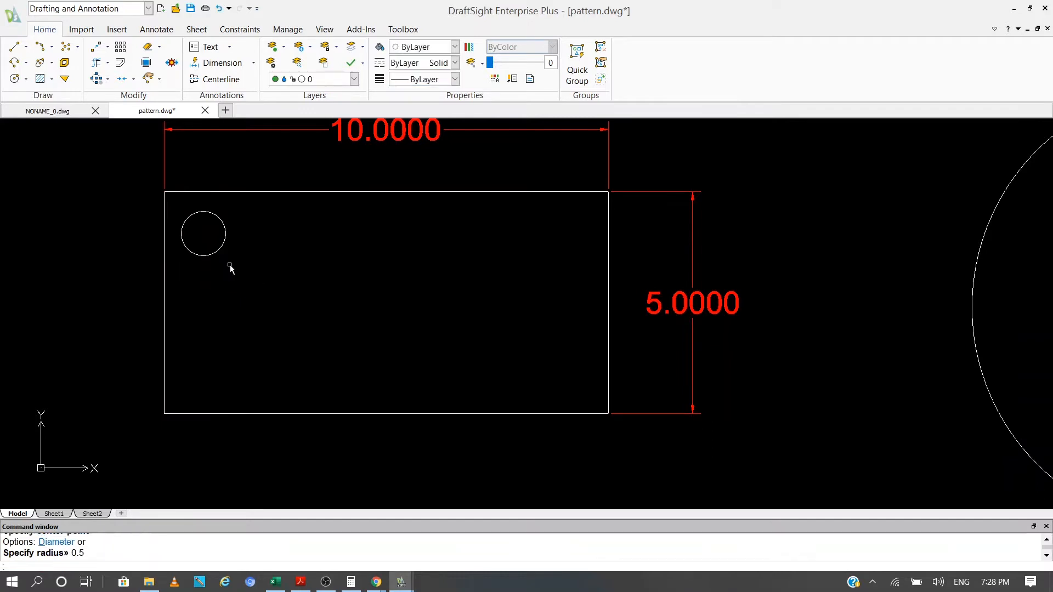
pyautogui.press('Escape')
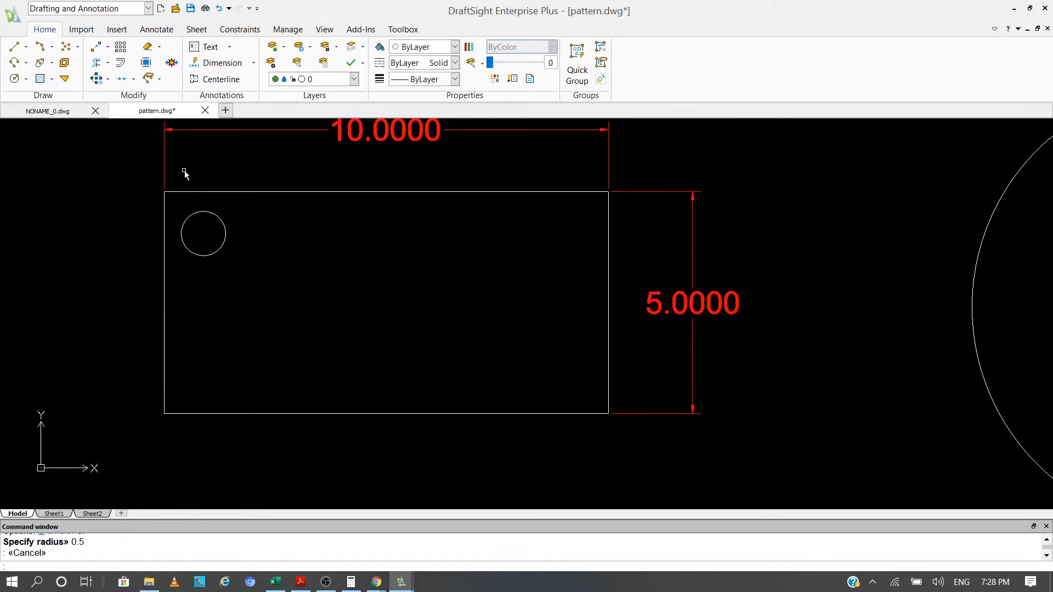
# Try a linear pattern of the small circle, 2 vertical by 8 horizontal elements spaced -1 and 1, and undo it
pyautogui.scroll(-1, 216, 214)
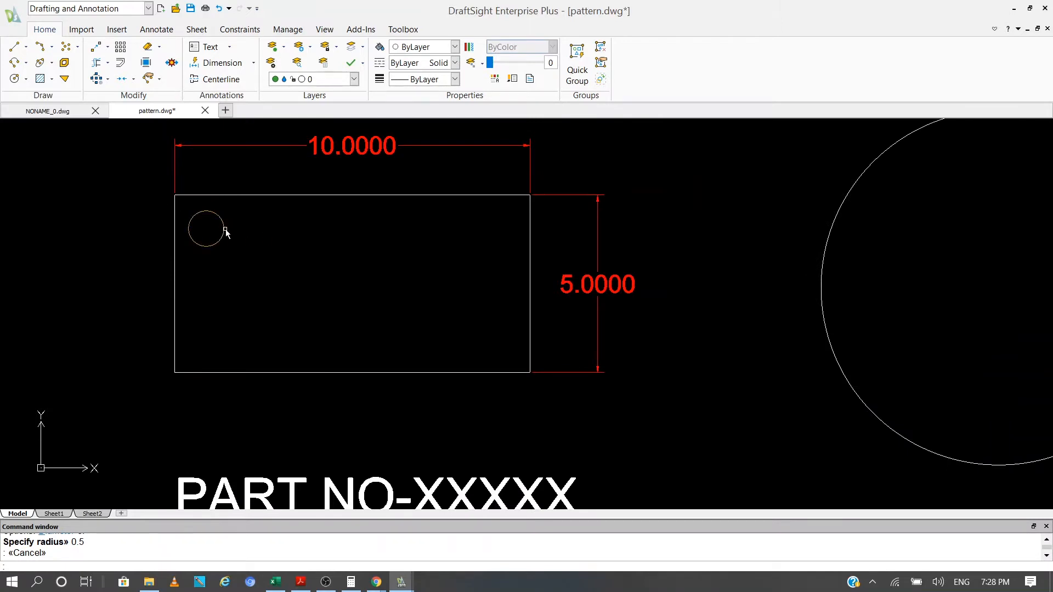
pyautogui.click(121, 48)
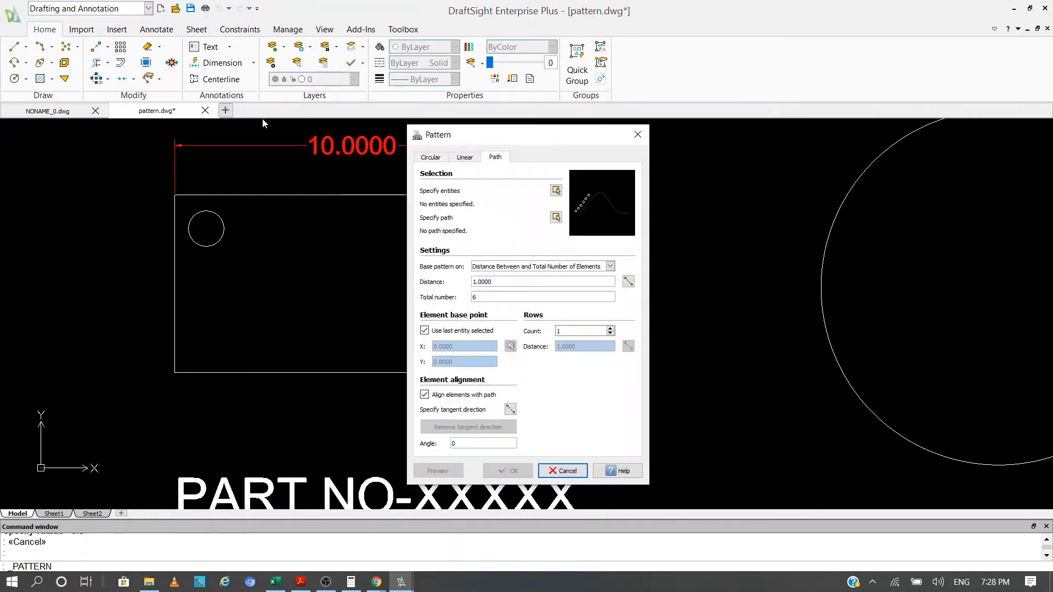
pyautogui.click(465, 158)
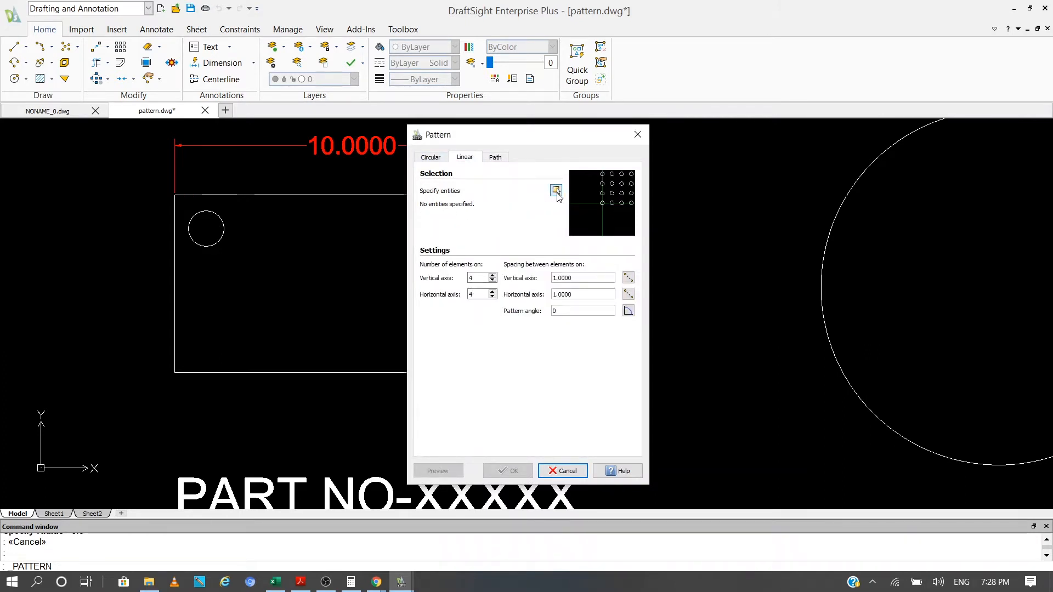
pyautogui.click(556, 191)
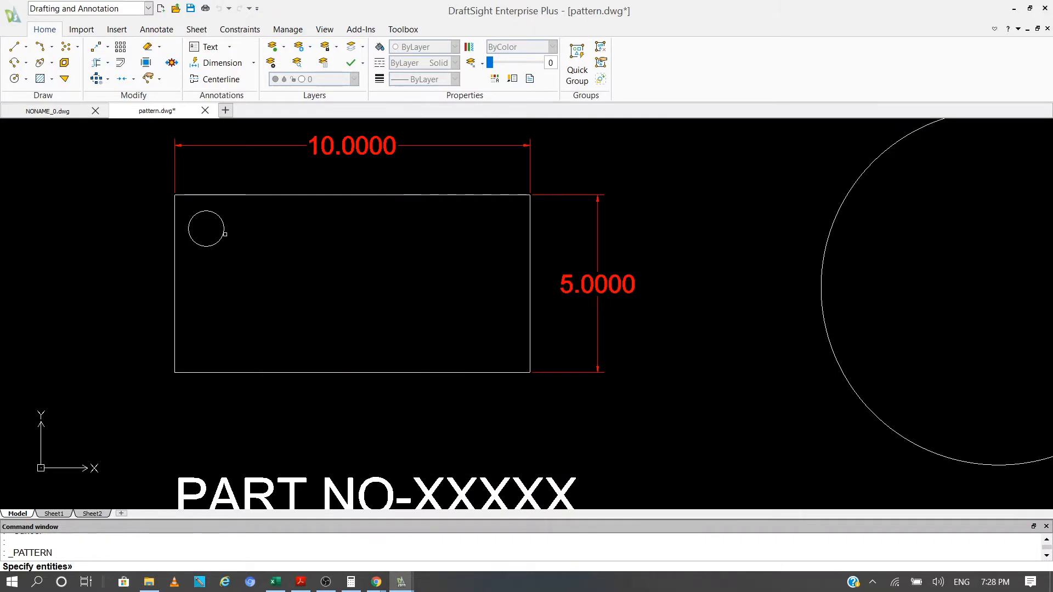
pyautogui.click(225, 234)
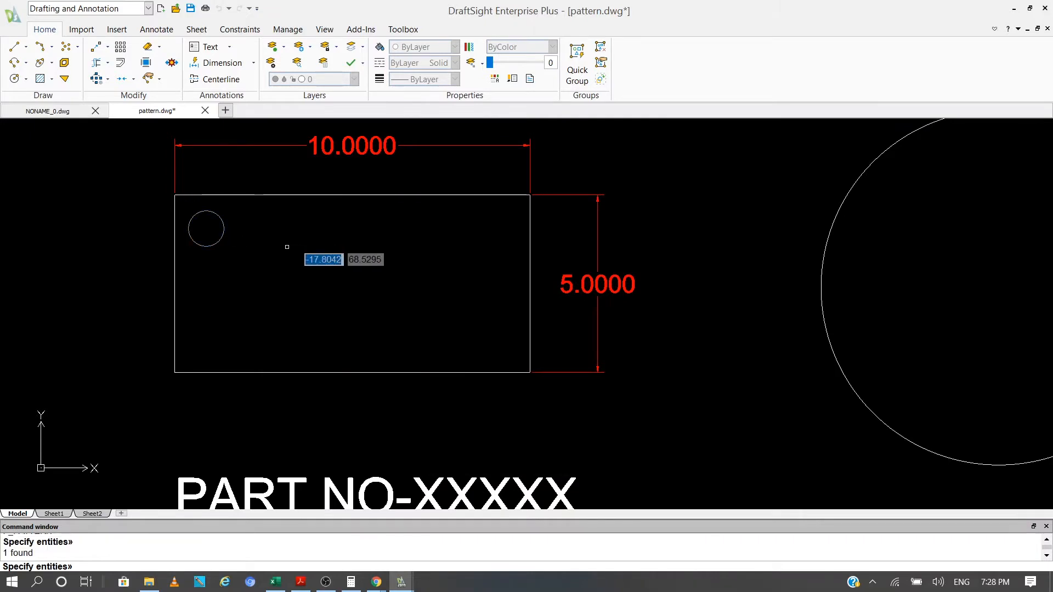
pyautogui.press('Return')
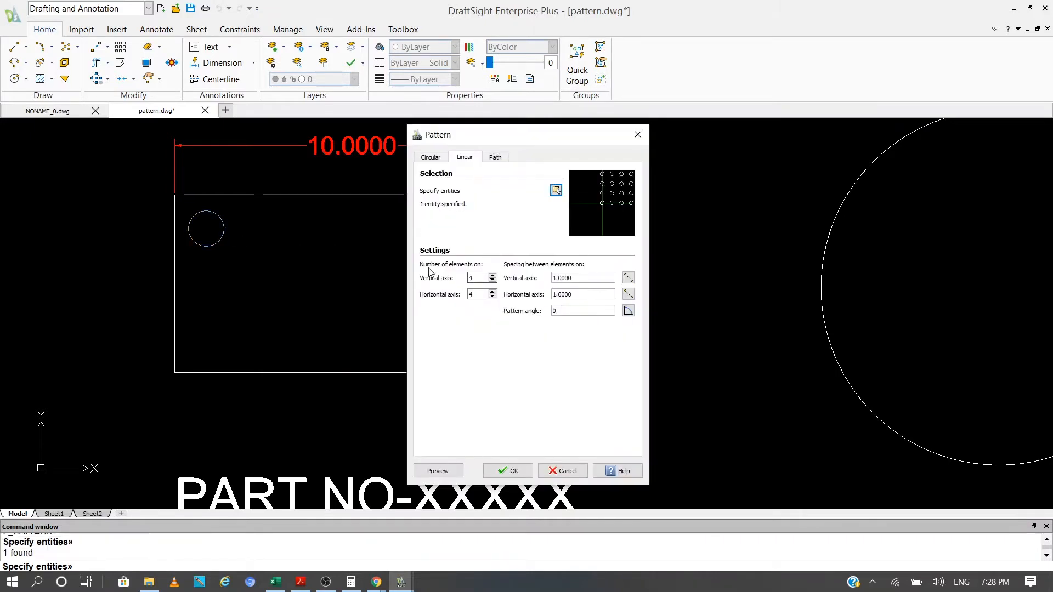
pyautogui.click(493, 281)
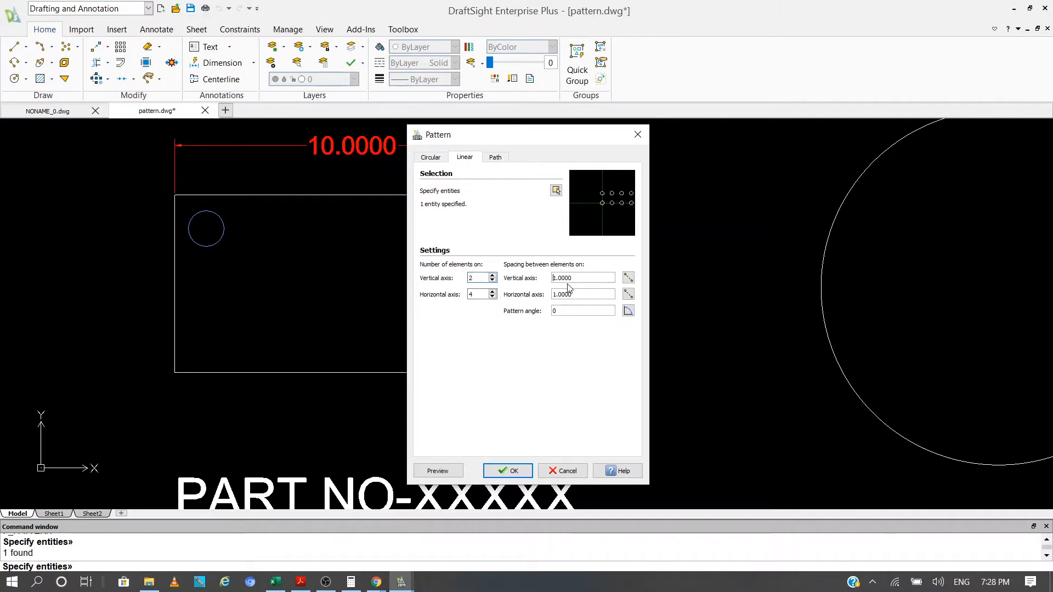
pyautogui.click(568, 280)
pyautogui.click(489, 294)
pyautogui.click(514, 472)
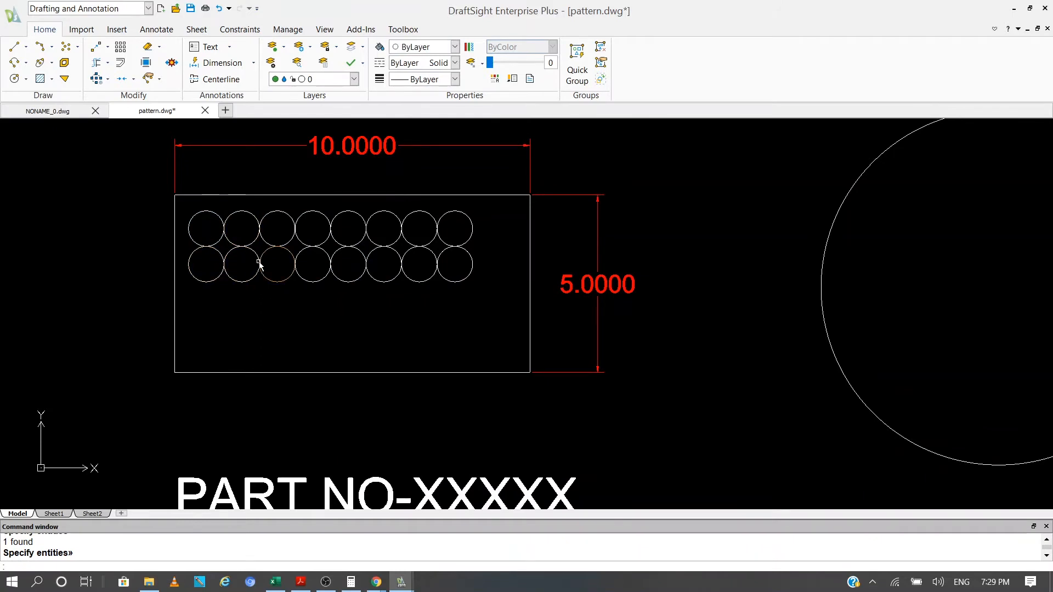
pyautogui.hotkey('ctrl', 'z')
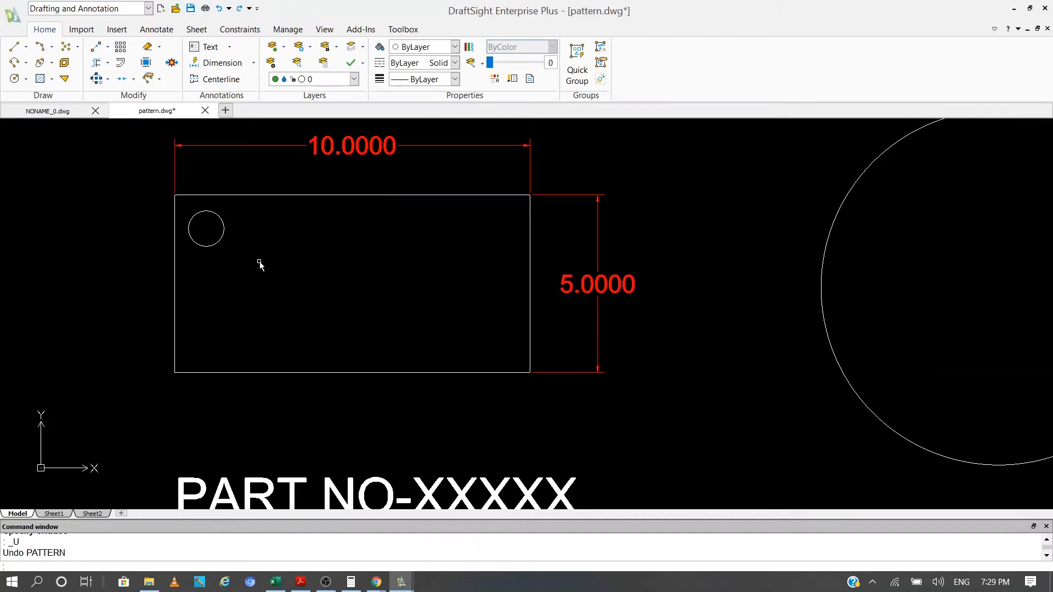
pyautogui.hotkey('ctrl', 'z')
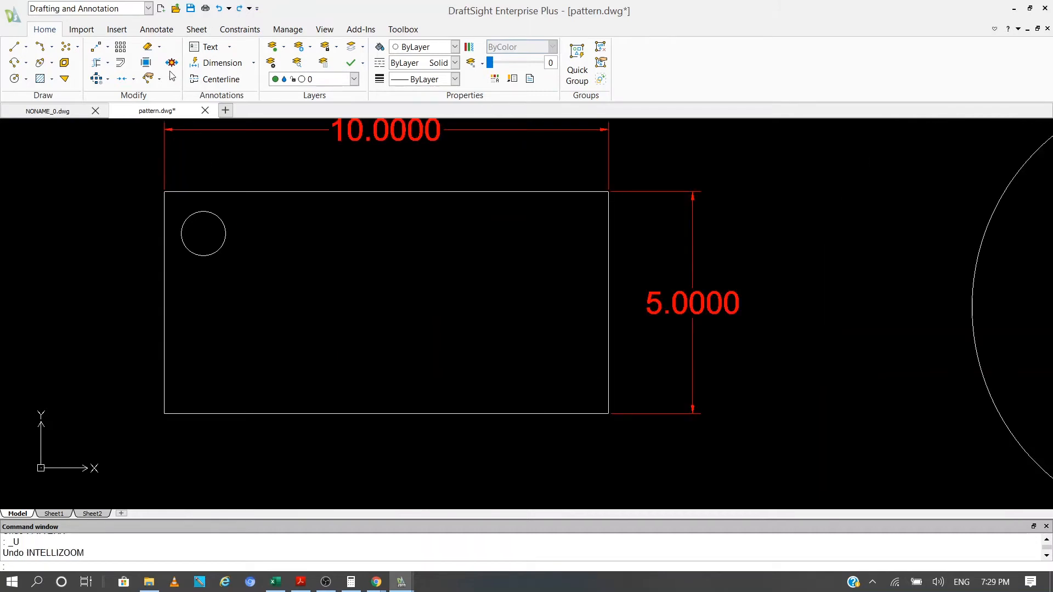
# Create a linear pattern of the small circle with 2 vertical and 8 horizontal elements, spaced wider apart and going downward
pyautogui.click(120, 47)
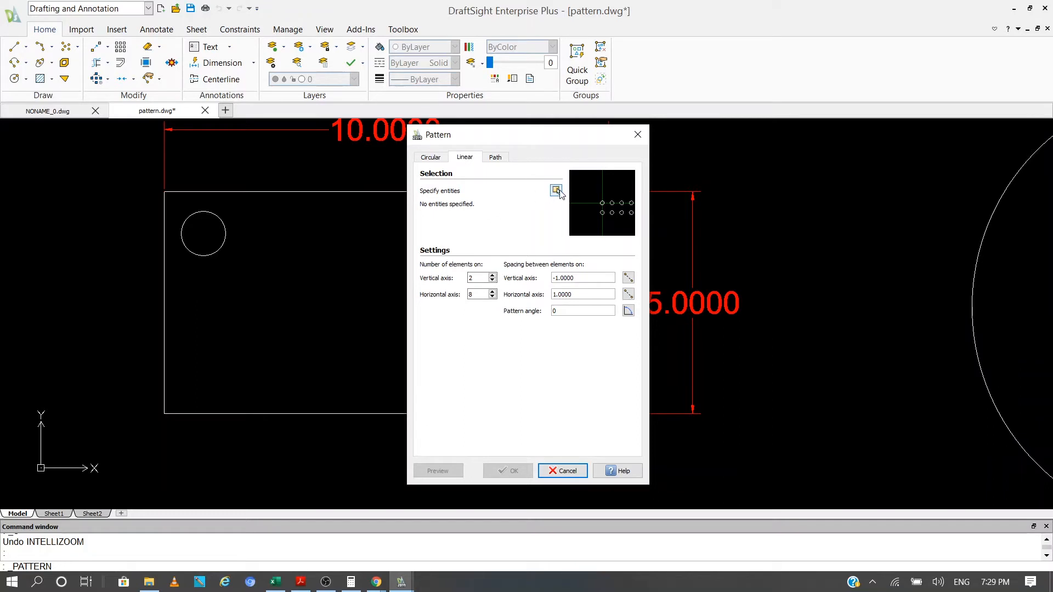
pyautogui.click(556, 190)
pyautogui.click(224, 239)
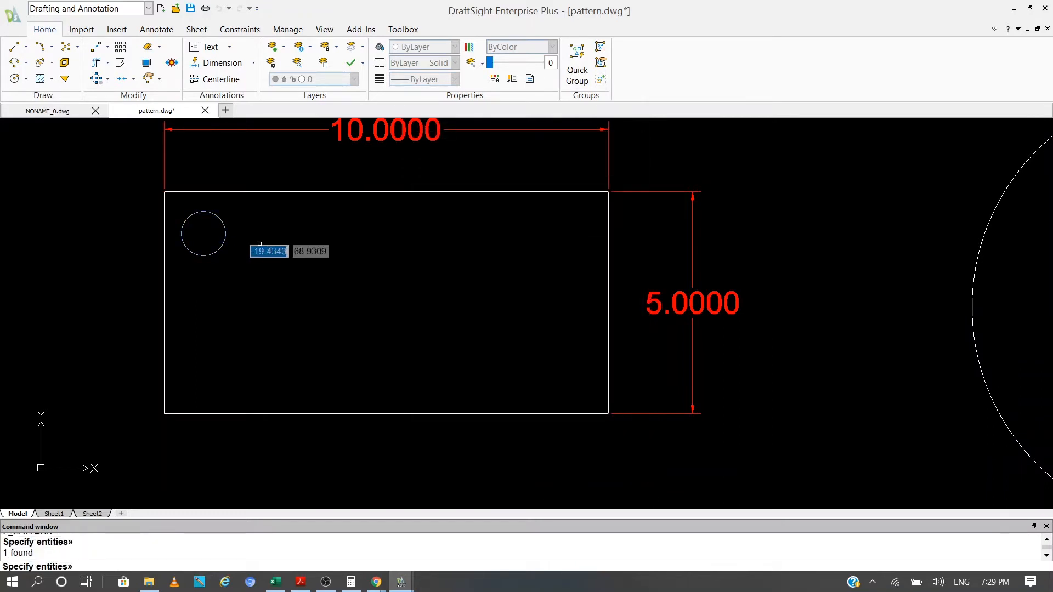
pyautogui.press('Return')
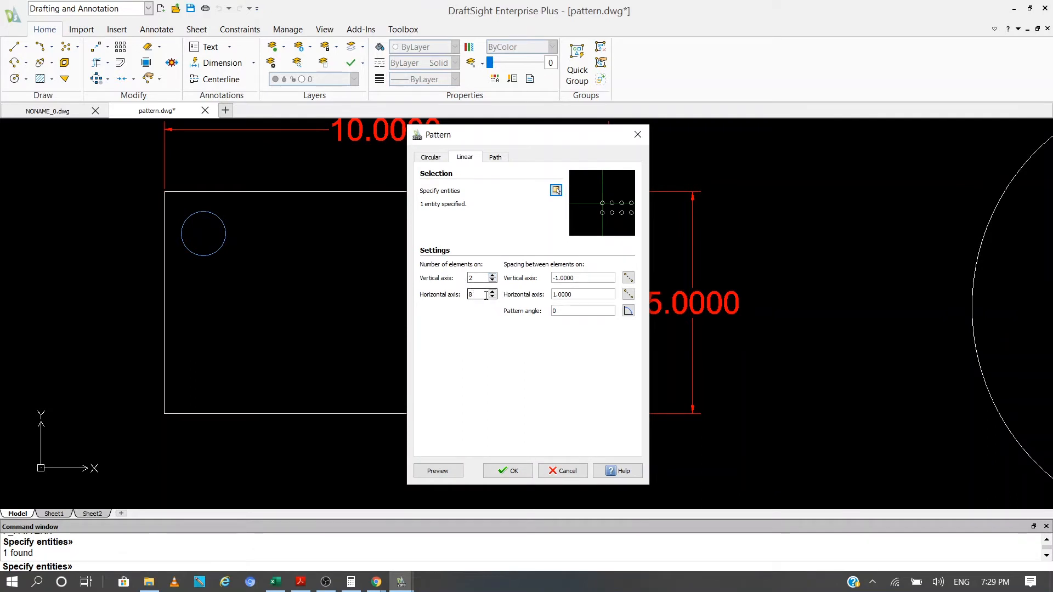
pyautogui.click(558, 278)
pyautogui.click(518, 470)
pyautogui.scroll(-2, 430, 327)
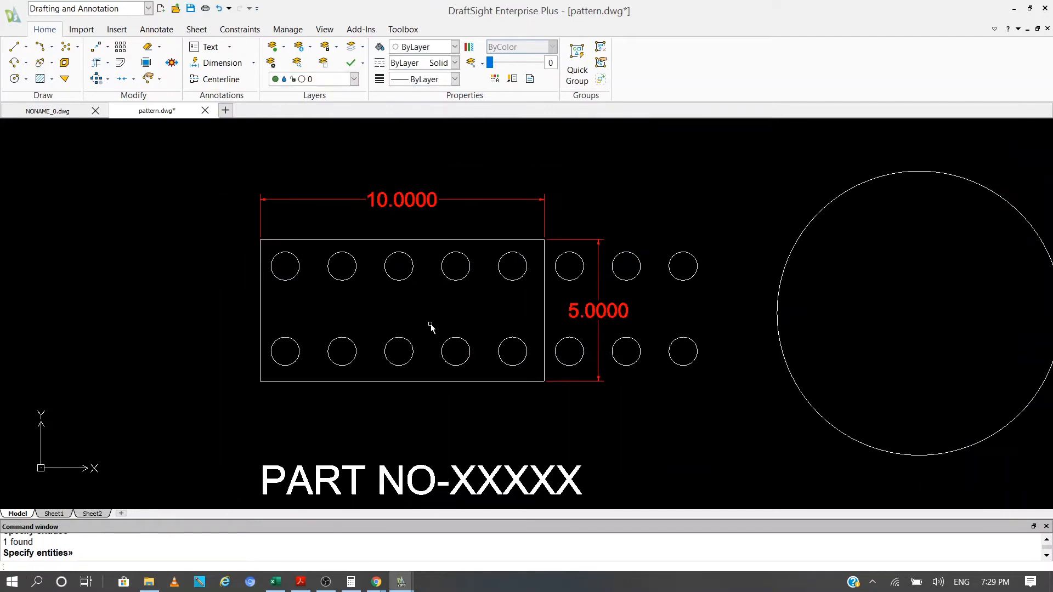
pyautogui.press('Escape')
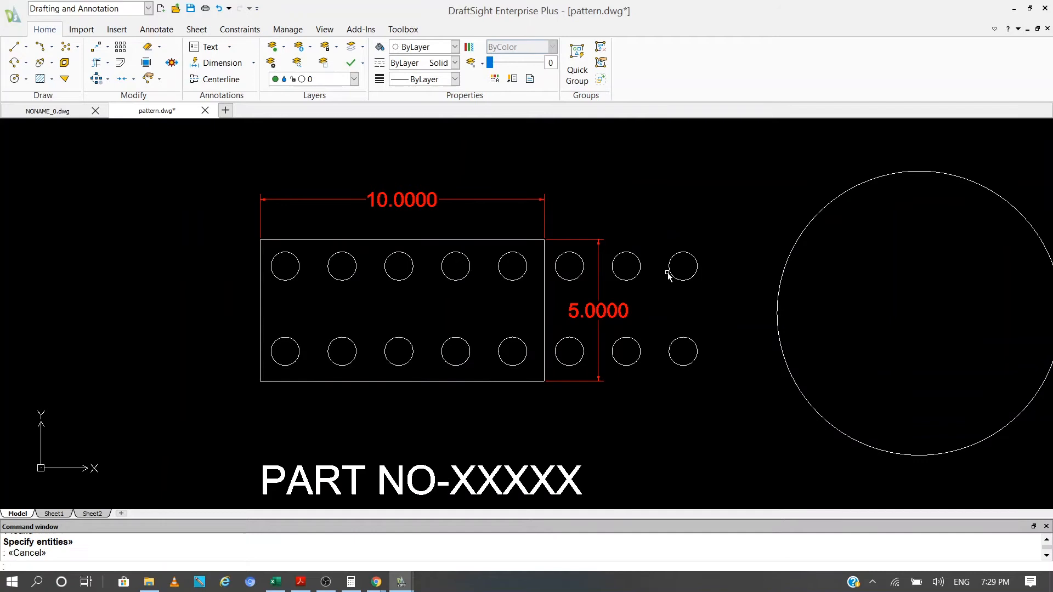
# Delete the six patterned circles outside the rectangle's right edge together with the rectangle's vertical dimension
pyautogui.click(715, 253)
pyautogui.click(557, 291)
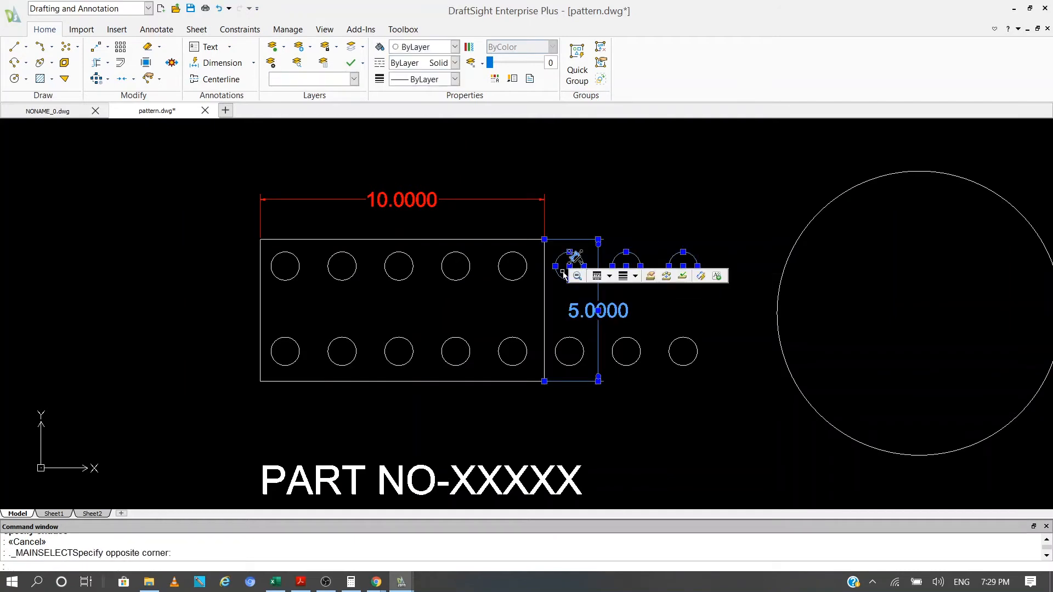
pyautogui.press('Delete')
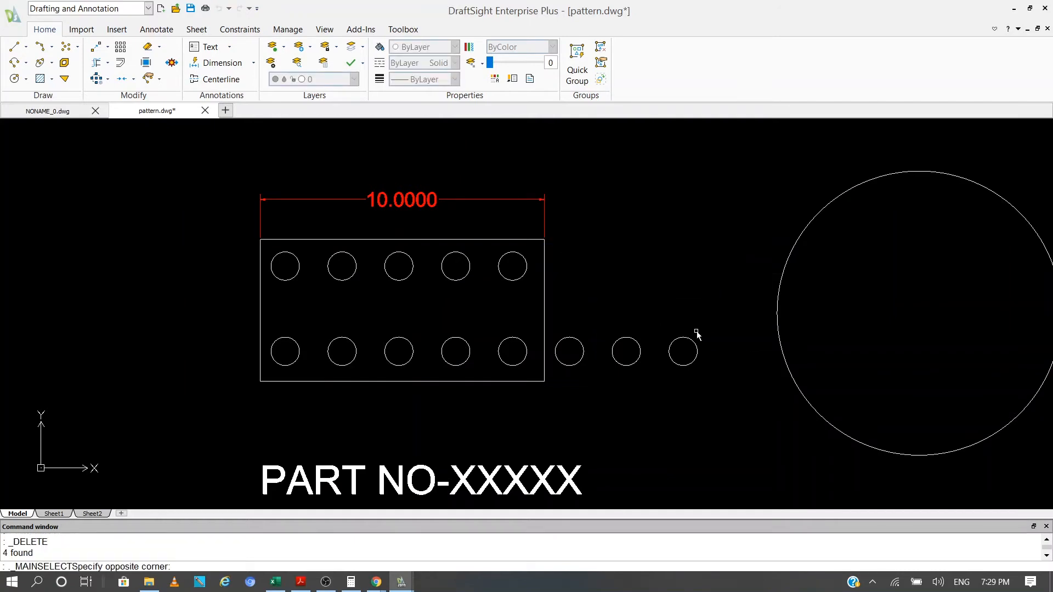
pyautogui.click(696, 331)
pyautogui.click(578, 362)
pyautogui.press('Delete')
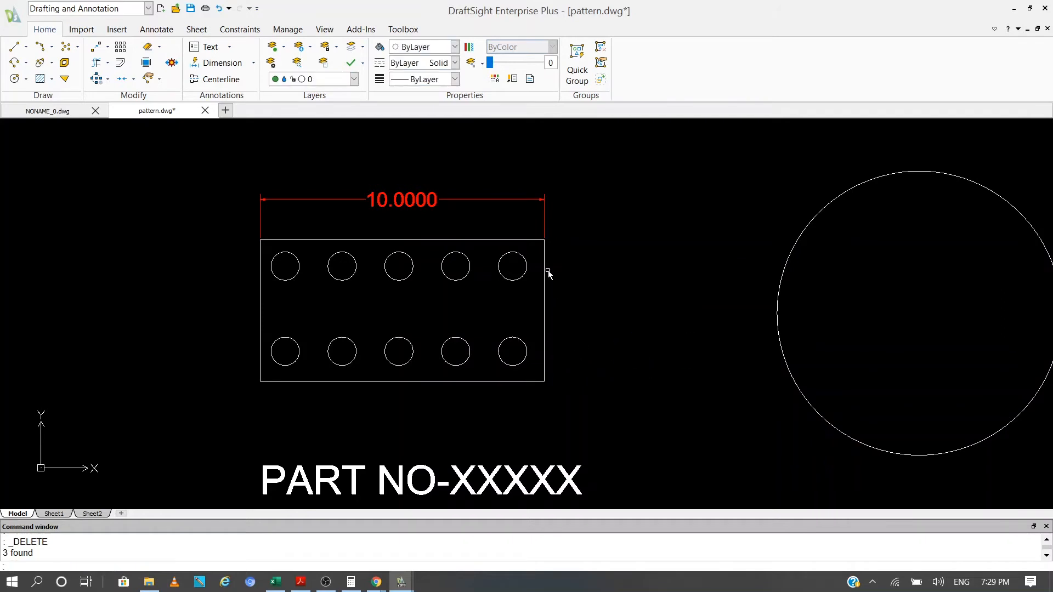
pyautogui.press('Escape')
# Make the dimension layer active and dimension the rectangle's height beside its right edge
pyautogui.click(327, 79)
pyautogui.click(319, 142)
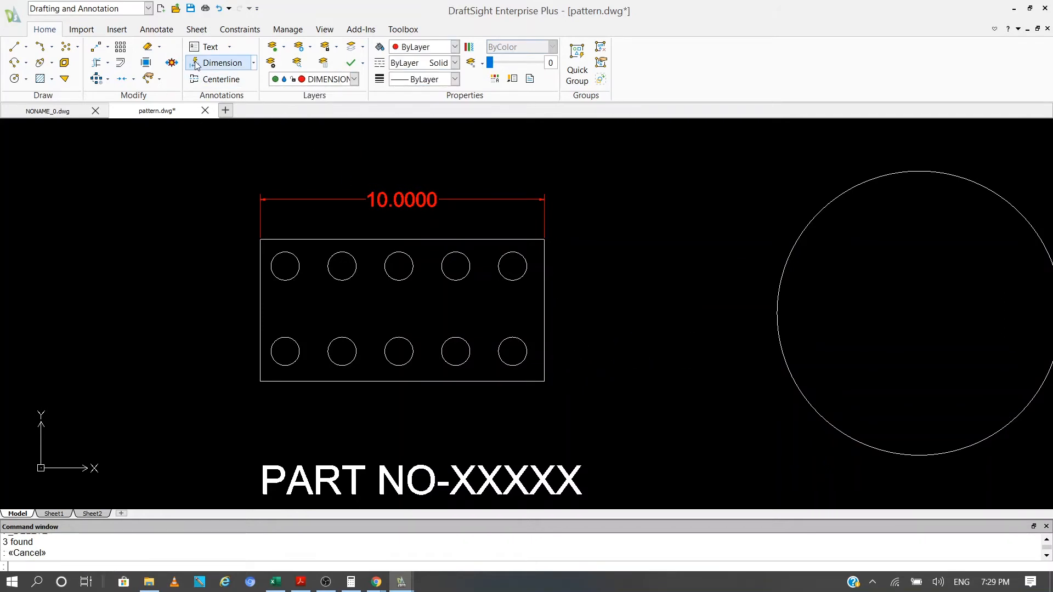
pyautogui.click(217, 63)
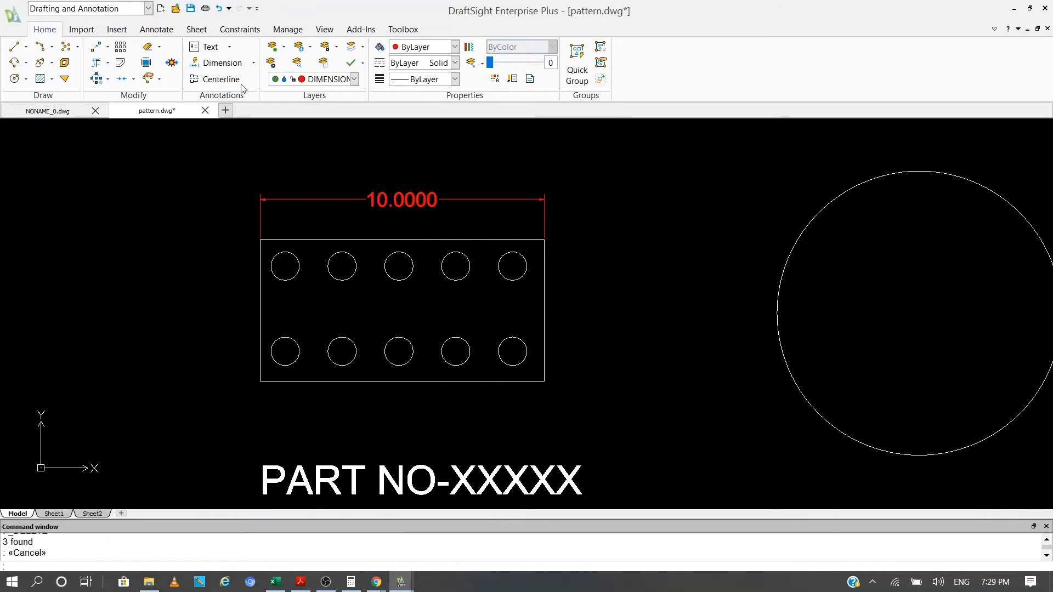
pyautogui.click(545, 277)
pyautogui.click(613, 287)
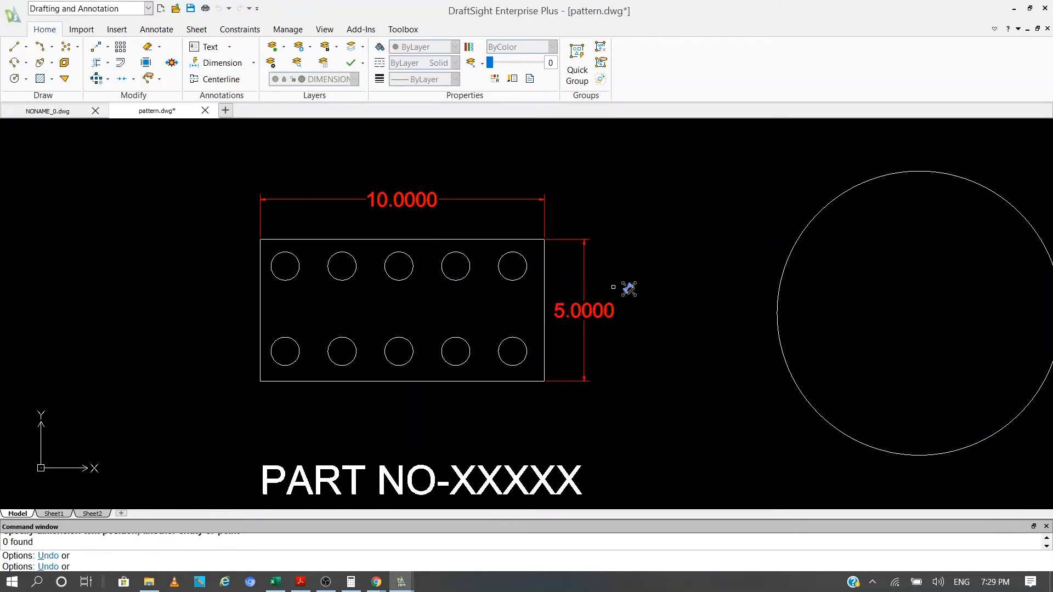
pyautogui.scroll(-3, 665, 287)
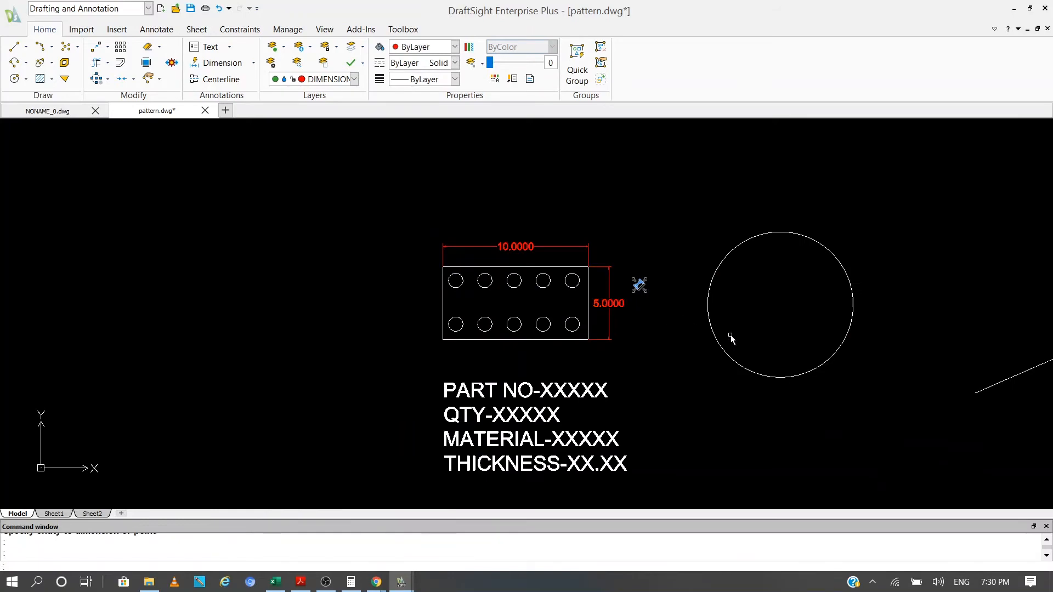
pyautogui.scroll(3, 730, 339)
pyautogui.press('Escape')
# Draw a circle of radius 0.5 centred on the topmost quadrant point of the large circle
pyautogui.scroll(-3, 578, 312)
pyautogui.scroll(1, 849, 278)
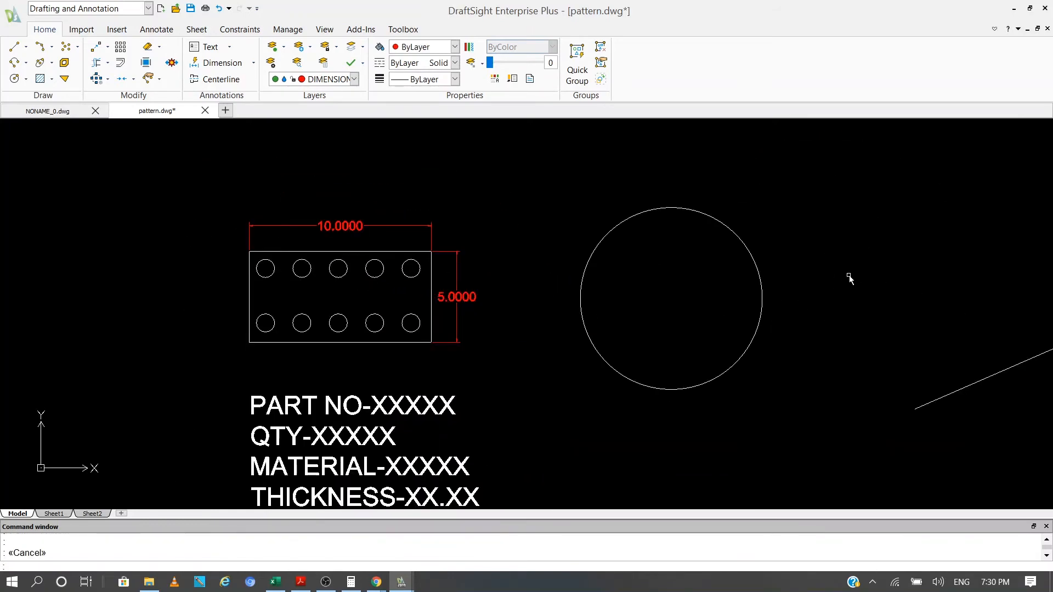
pyautogui.scroll(1, 794, 267)
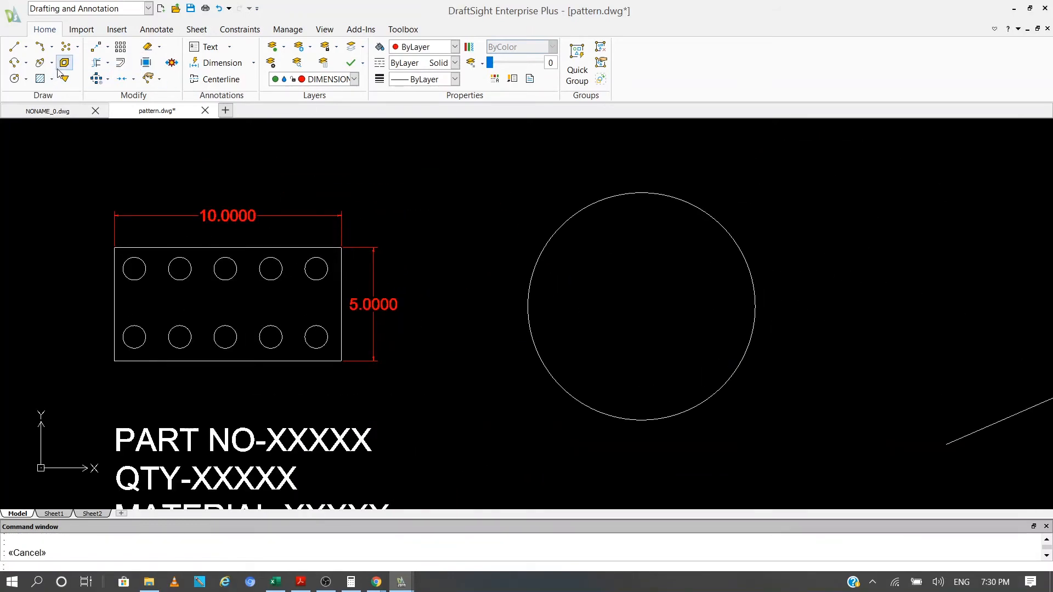
pyautogui.click(17, 78)
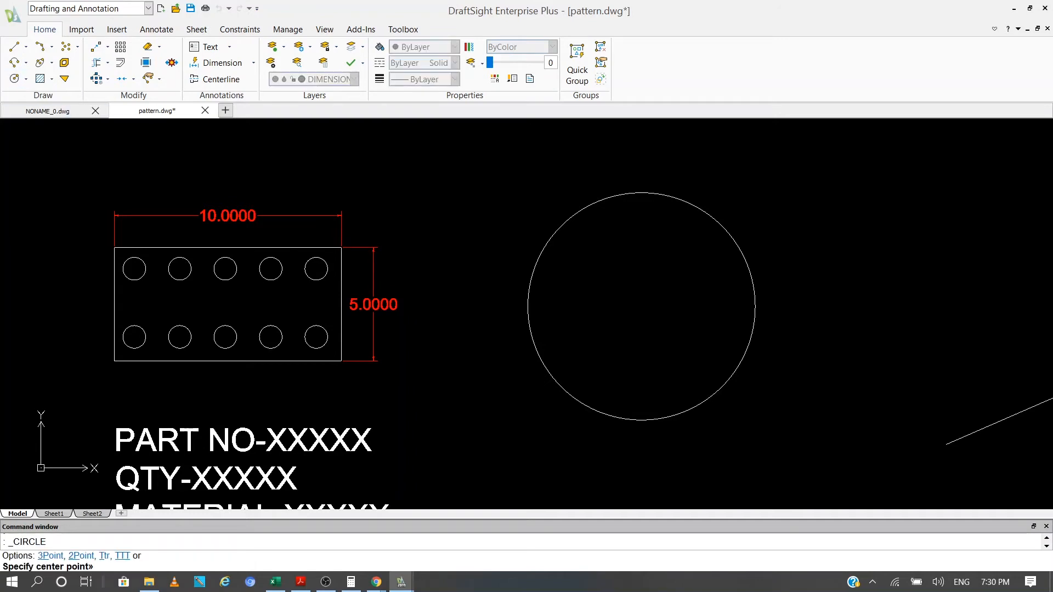
pyautogui.click(641, 193)
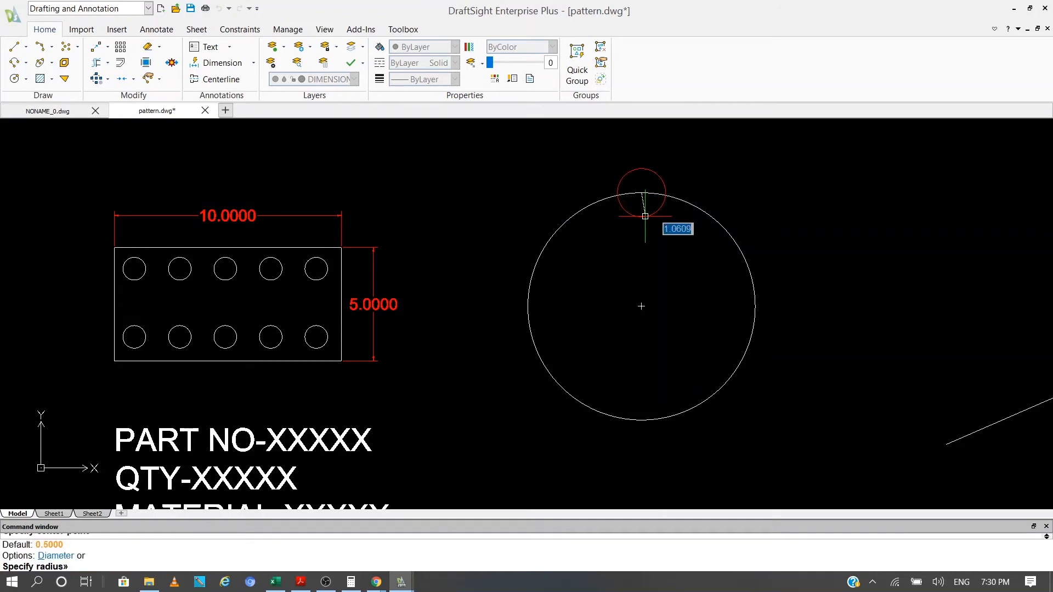
pyautogui.write('0.')
pyautogui.press('Return')
pyautogui.press('Escape')
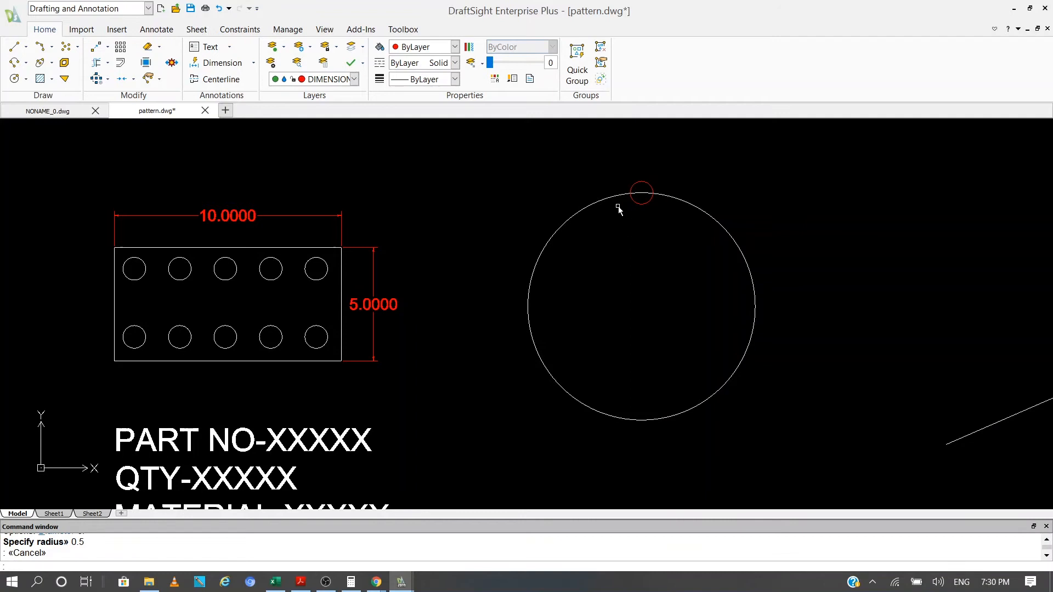
# Move the new small circle atop the large circle to layer 0
pyautogui.click(647, 189)
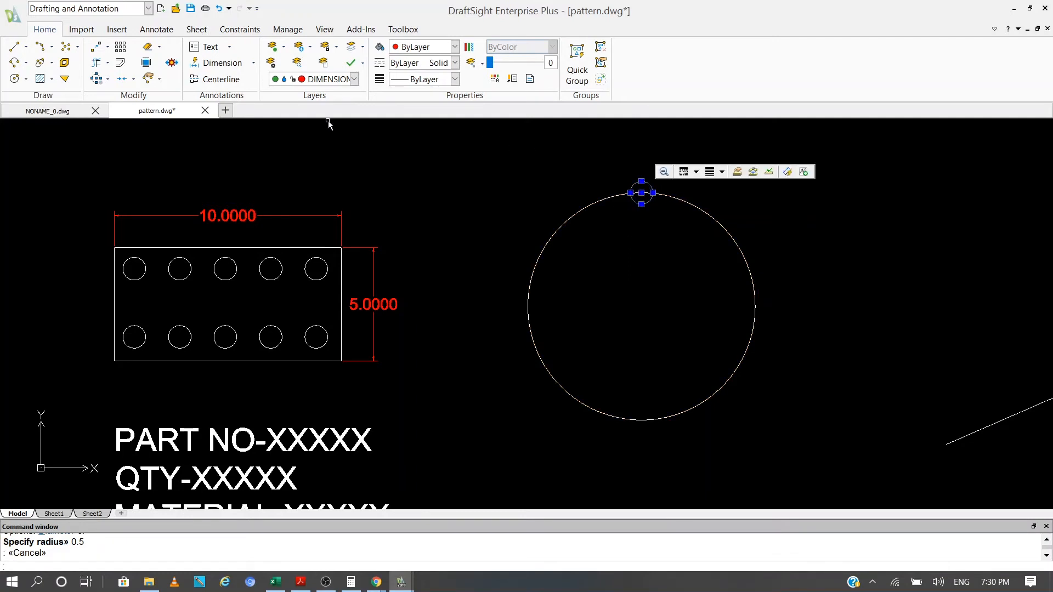
pyautogui.click(326, 79)
pyautogui.click(321, 93)
pyautogui.press('Escape')
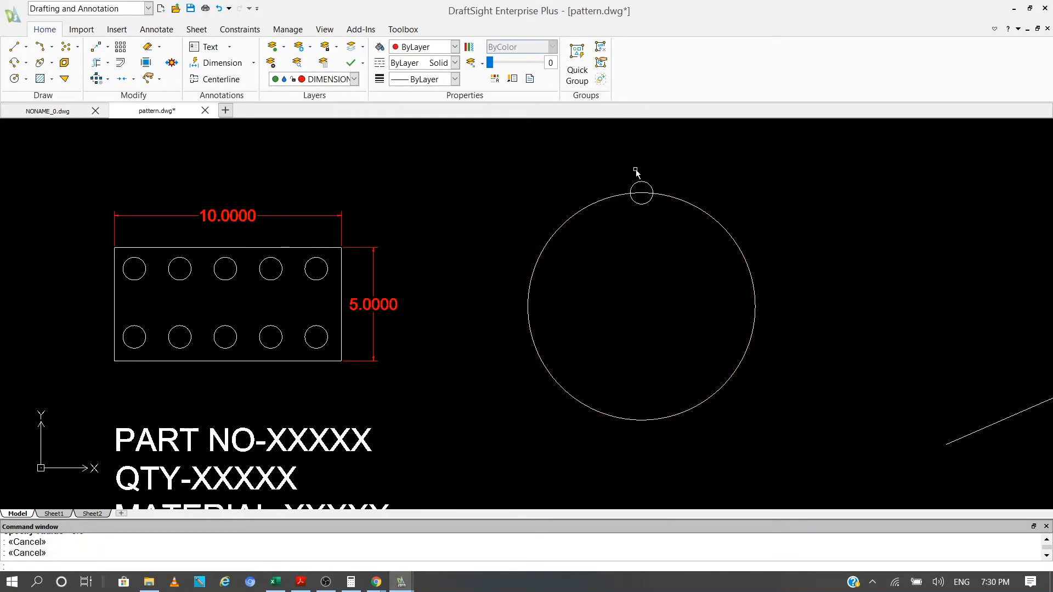
# Create a circular pattern of the small circle about the large circle's centre, with 4 elements 90 degrees apart
pyautogui.click(120, 47)
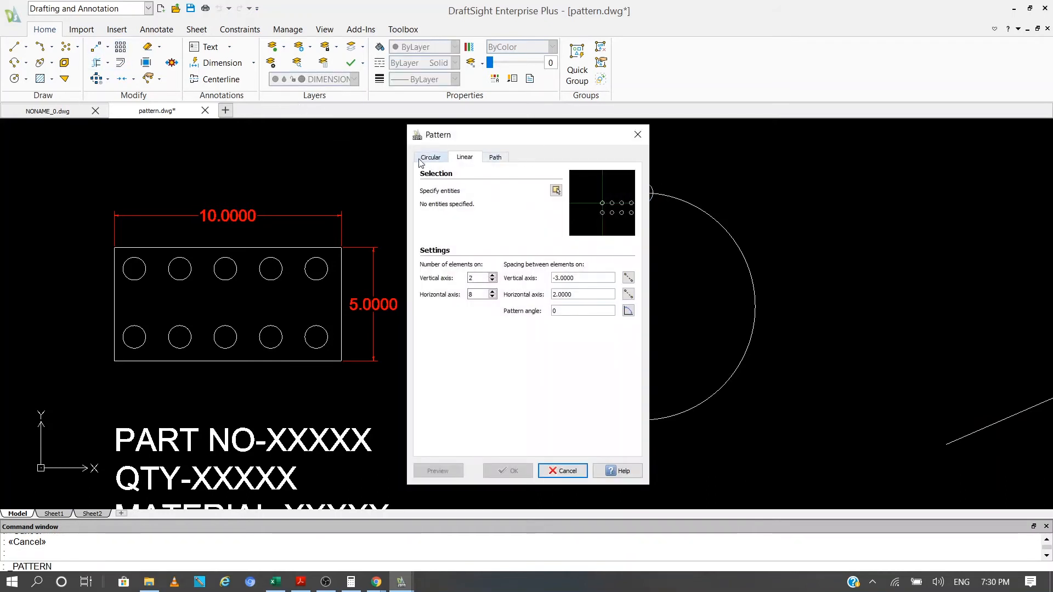
pyautogui.click(429, 157)
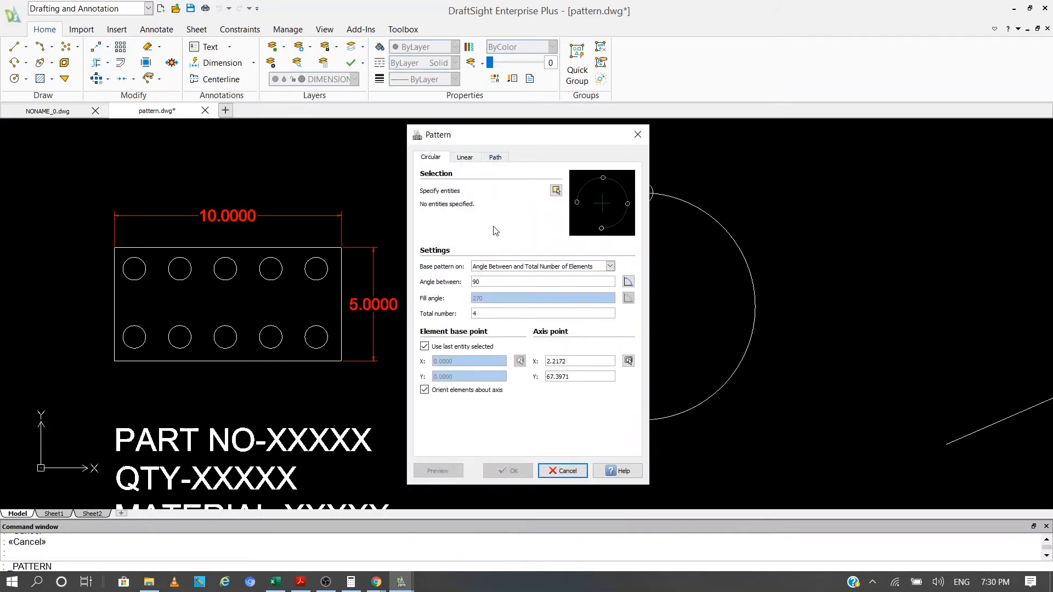
pyautogui.click(556, 190)
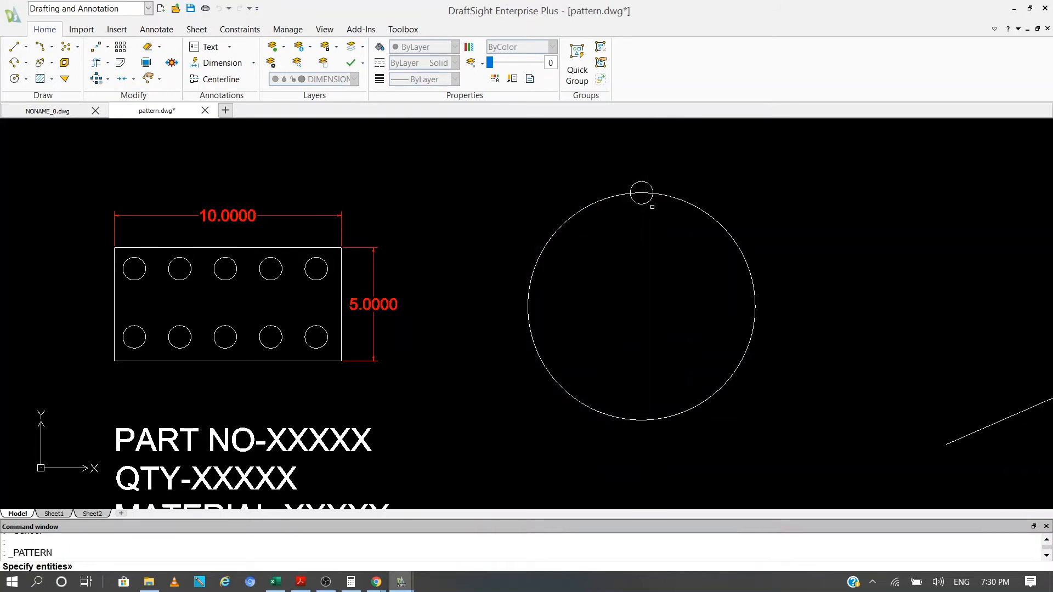
pyautogui.click(647, 204)
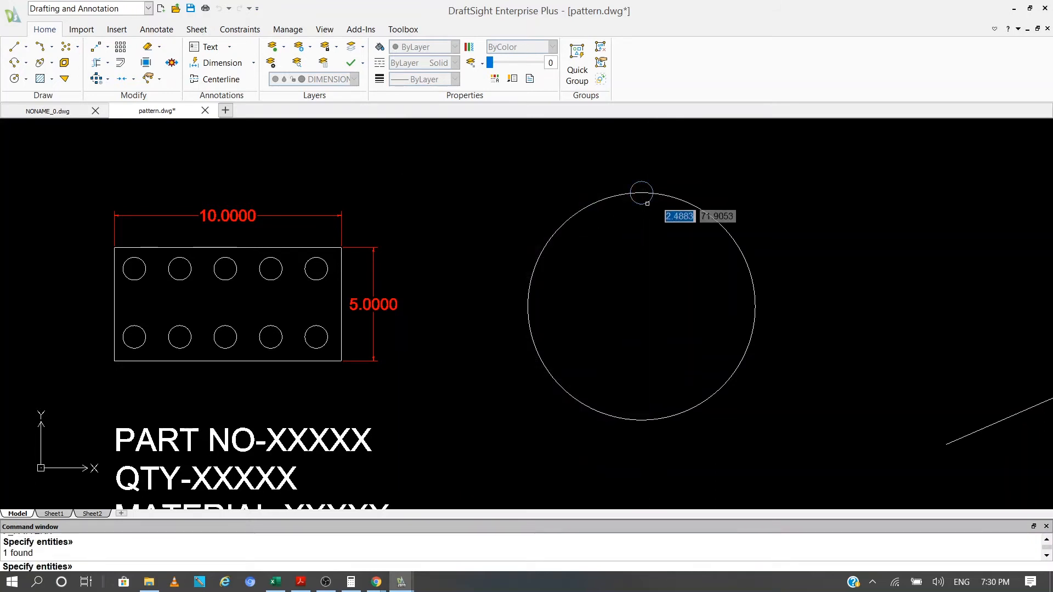
pyautogui.click(647, 203)
pyautogui.press('Return')
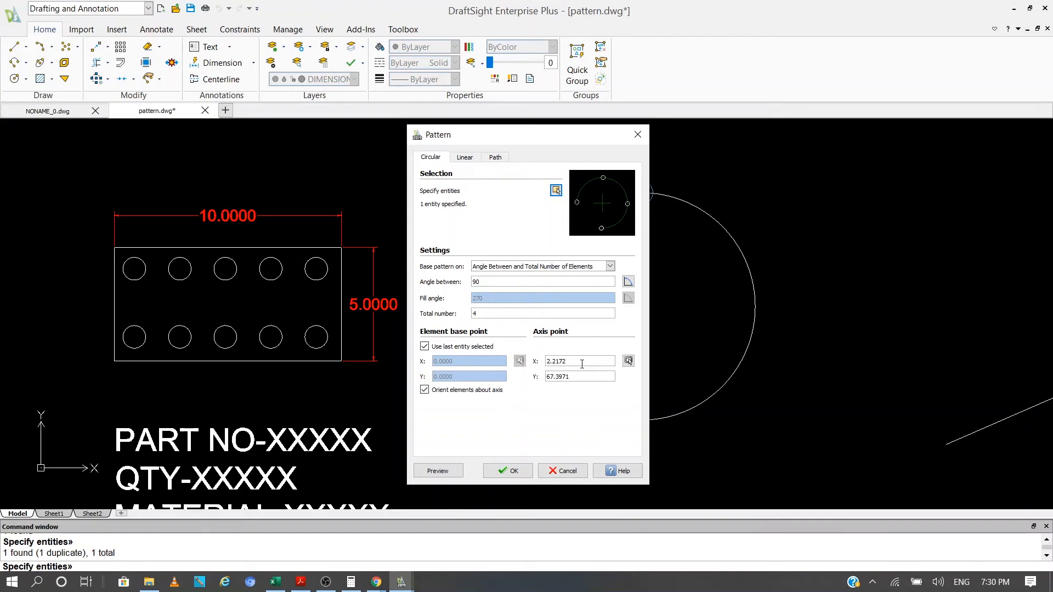
pyautogui.click(629, 360)
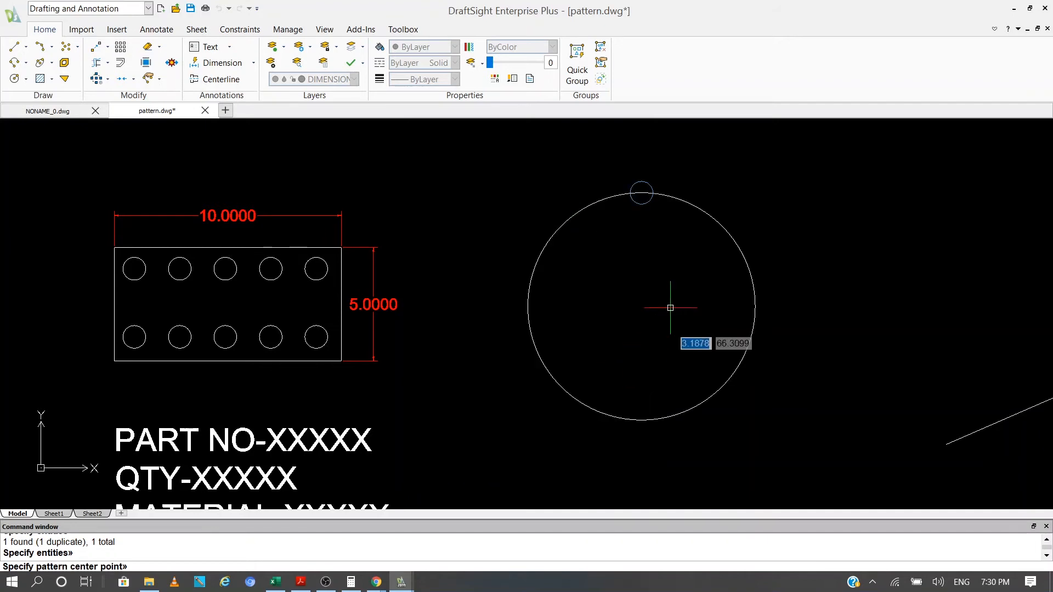
pyautogui.click(640, 306)
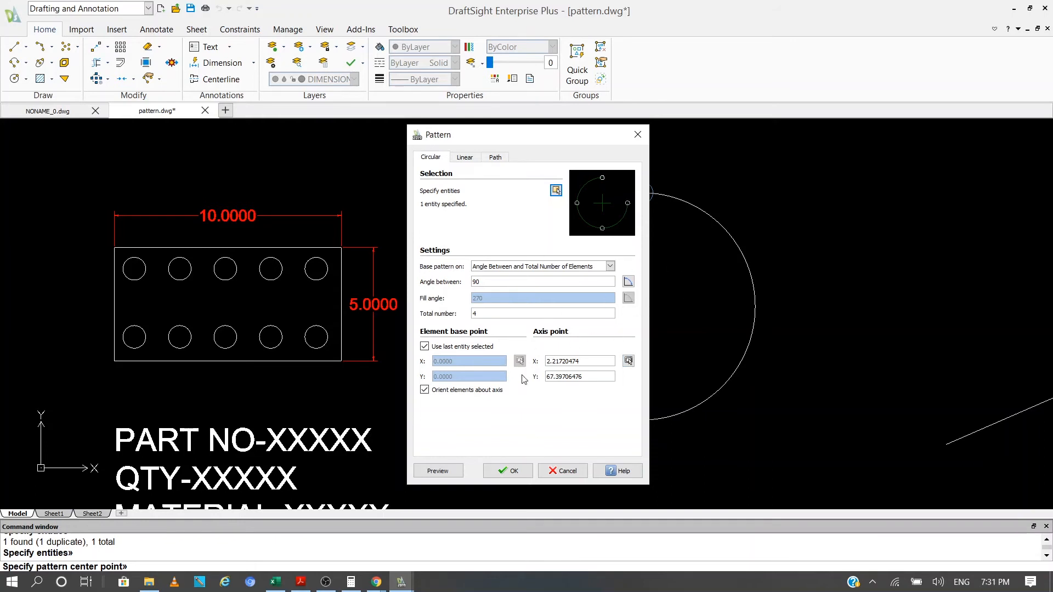
pyautogui.click(512, 475)
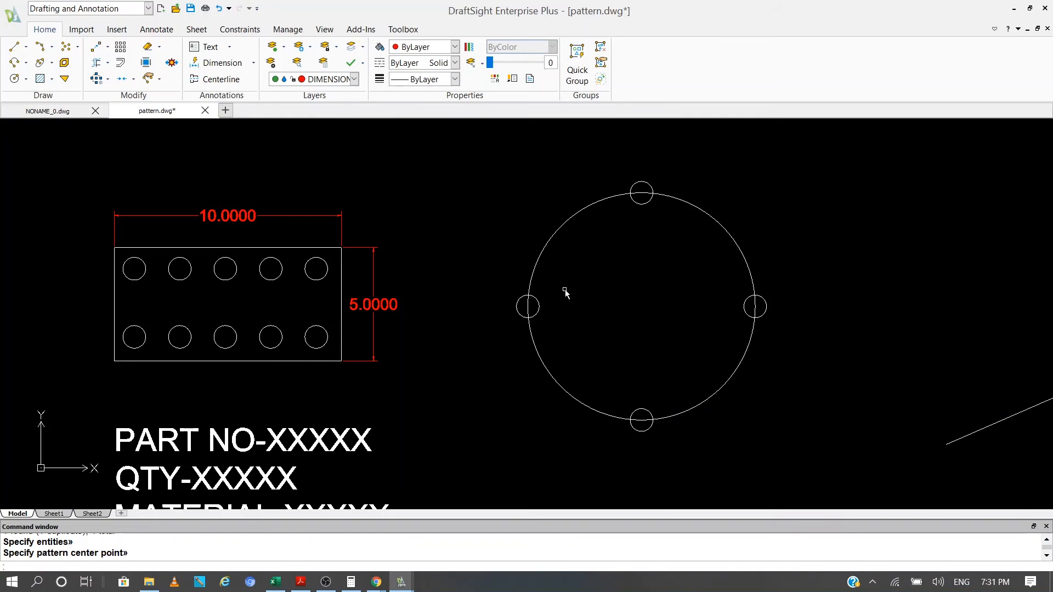
# Draw a circle of radius 0.5 centred on the left endpoint of the open path of lines and arcs
pyautogui.scroll(-2, 500, 295)
pyautogui.scroll(1, 663, 306)
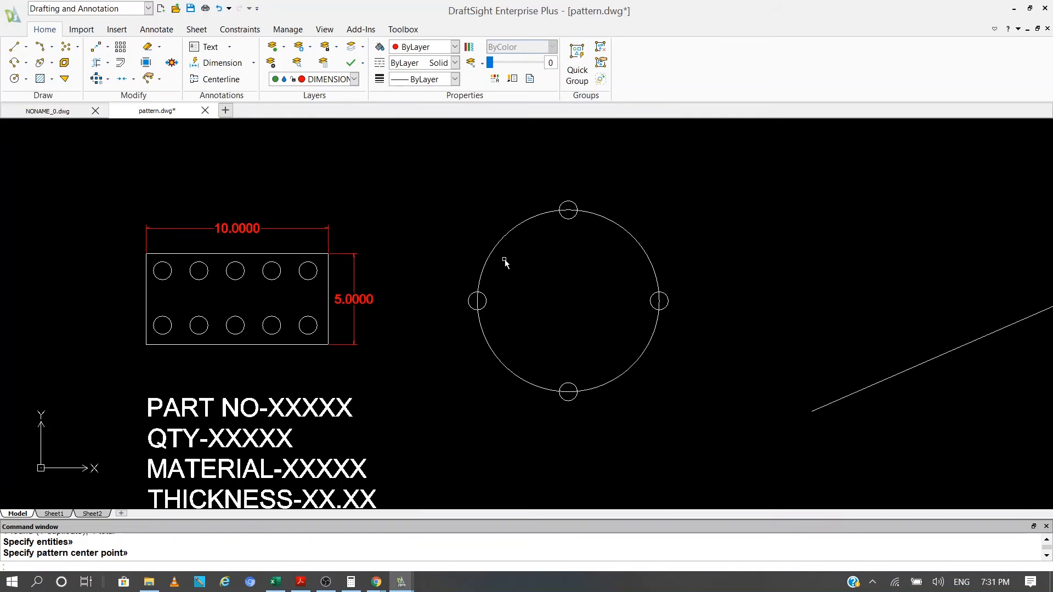
pyautogui.scroll(-3, 446, 285)
pyautogui.scroll(-2, 312, 270)
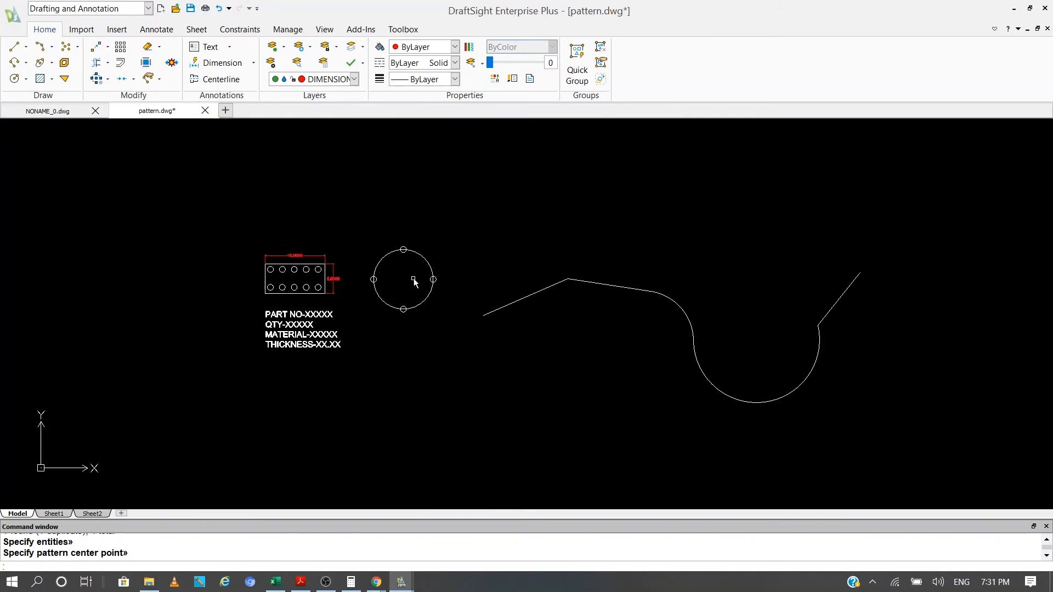
pyautogui.scroll(2, 625, 313)
pyautogui.scroll(1, 625, 313)
pyautogui.press('Escape')
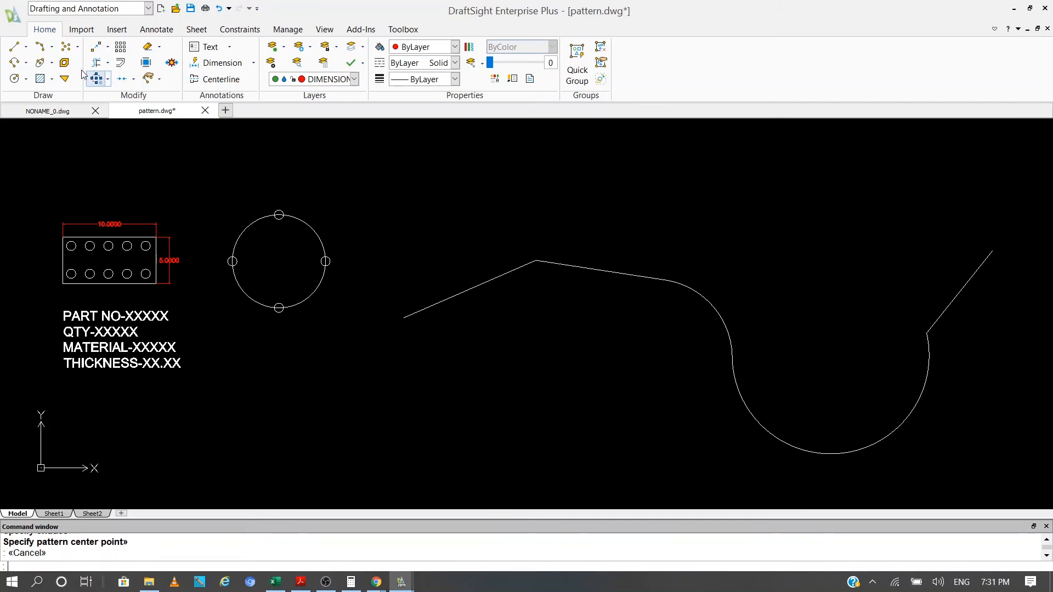
pyautogui.click(10, 83)
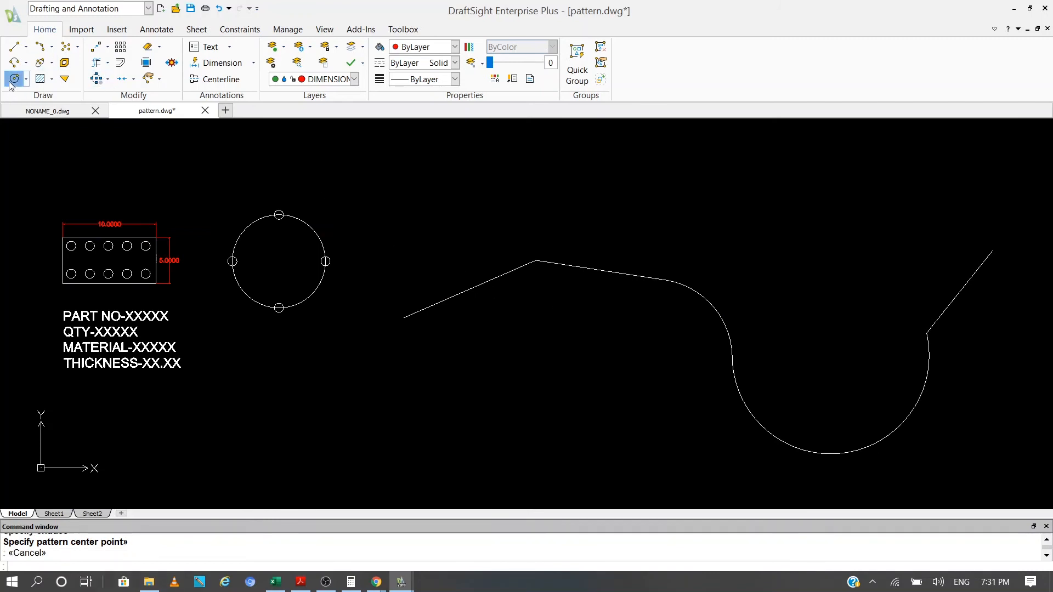
pyautogui.click(404, 317)
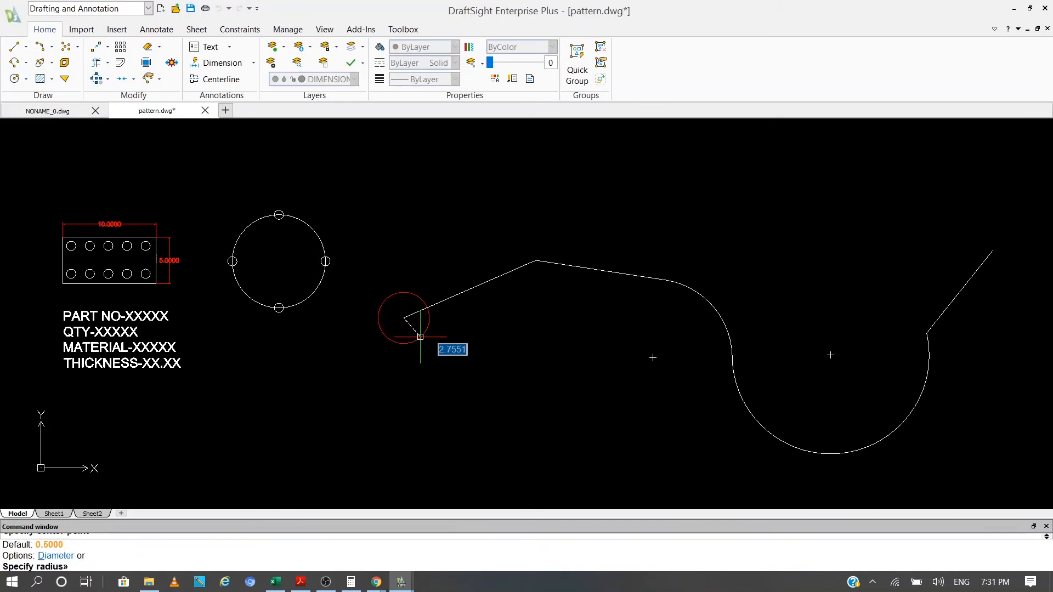
pyautogui.write('0.5')
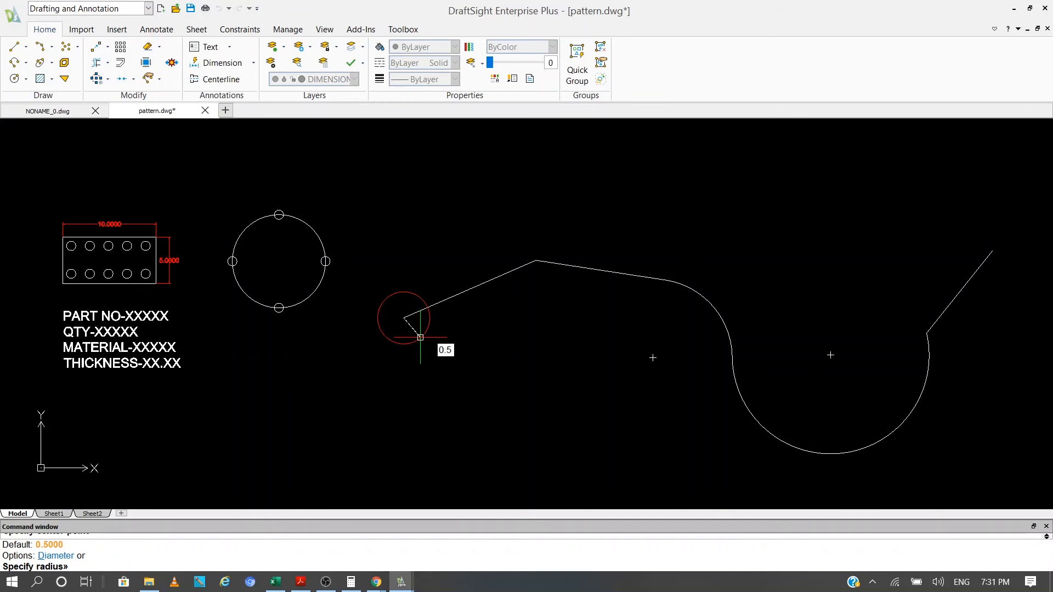
pyautogui.press('Return')
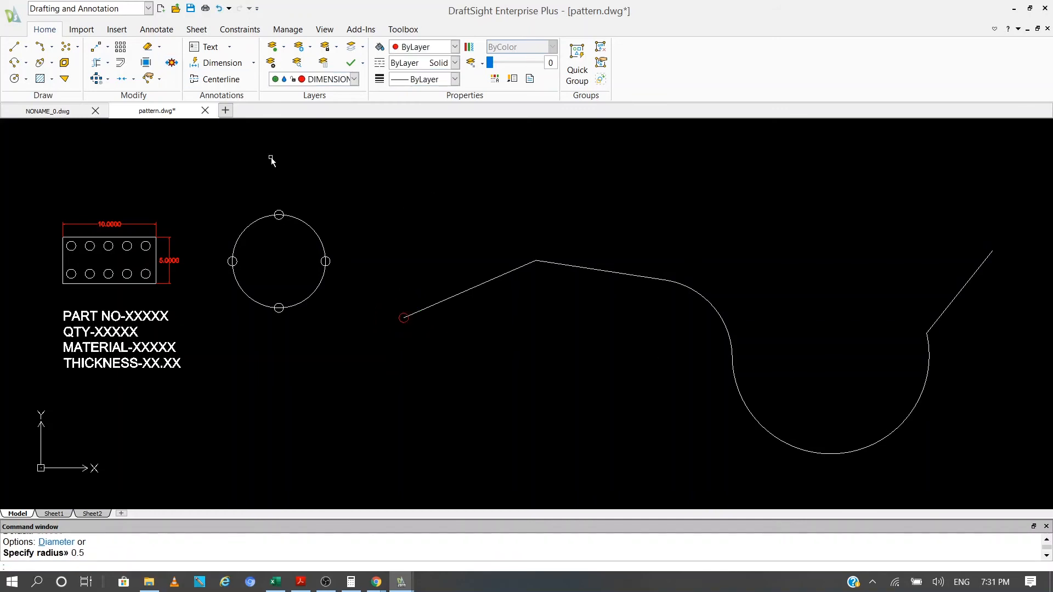
# Move the small circle at the path's left endpoint to layer 0
pyautogui.scroll(3, 405, 320)
pyautogui.click(393, 313)
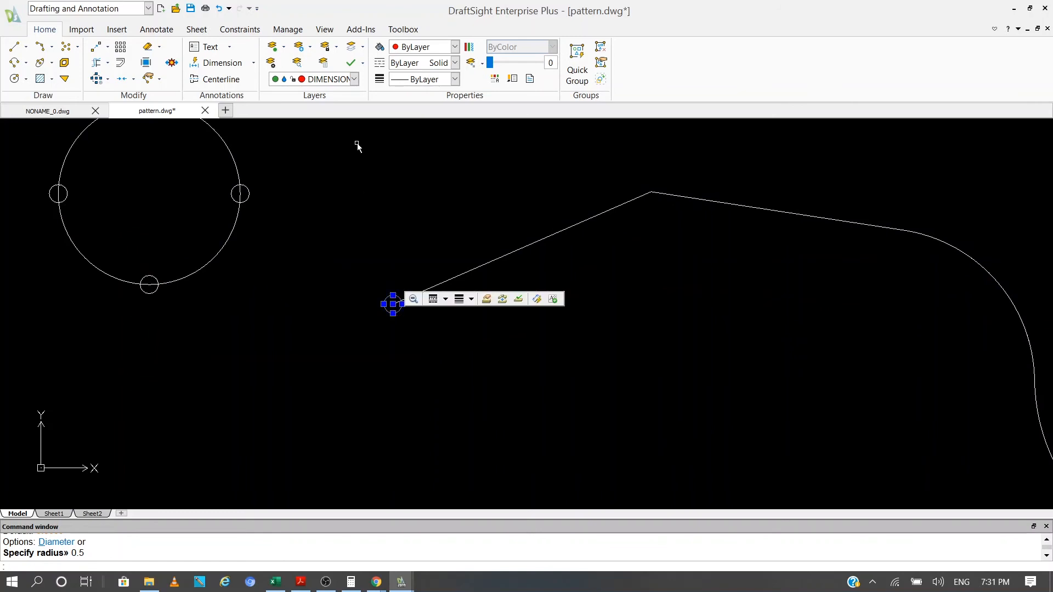
pyautogui.click(347, 82)
pyautogui.click(324, 97)
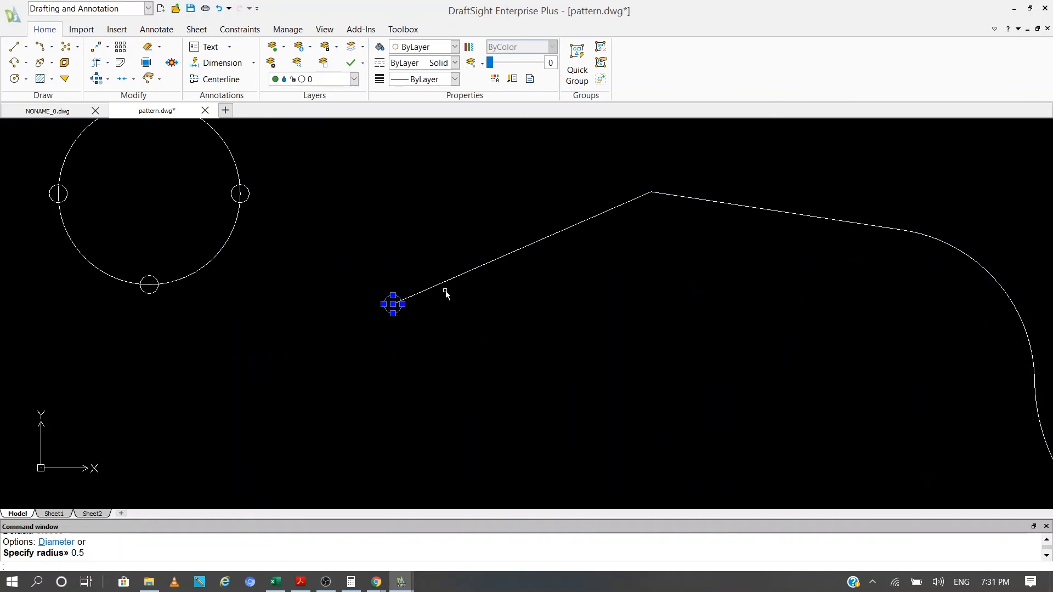
pyautogui.press('Escape')
pyautogui.scroll(-1, 392, 306)
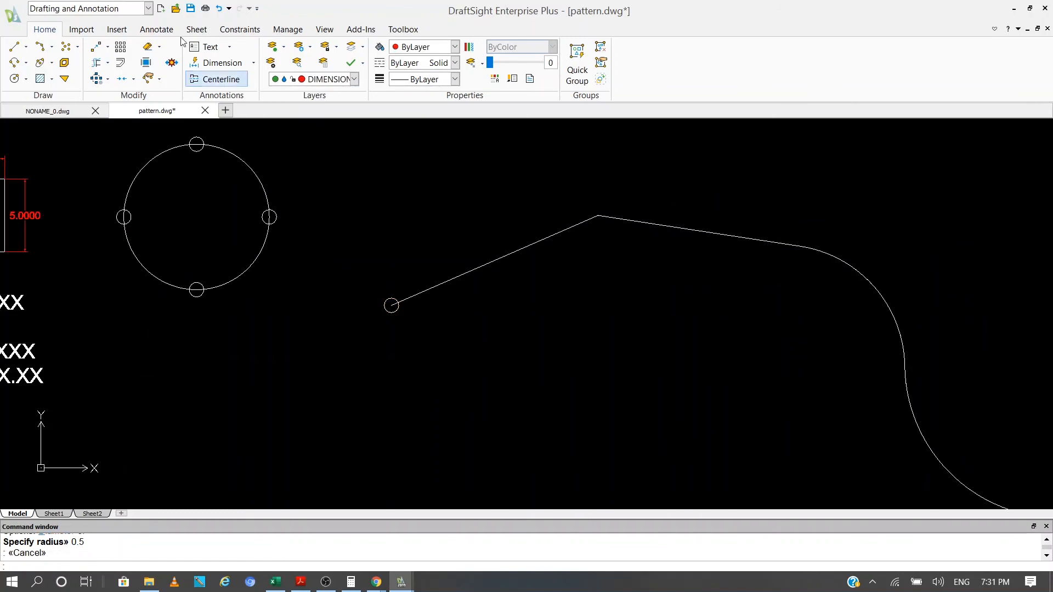
# Set up a path pattern with the small circle as the entity and the open line-and-arc curve as the path
pyautogui.click(120, 48)
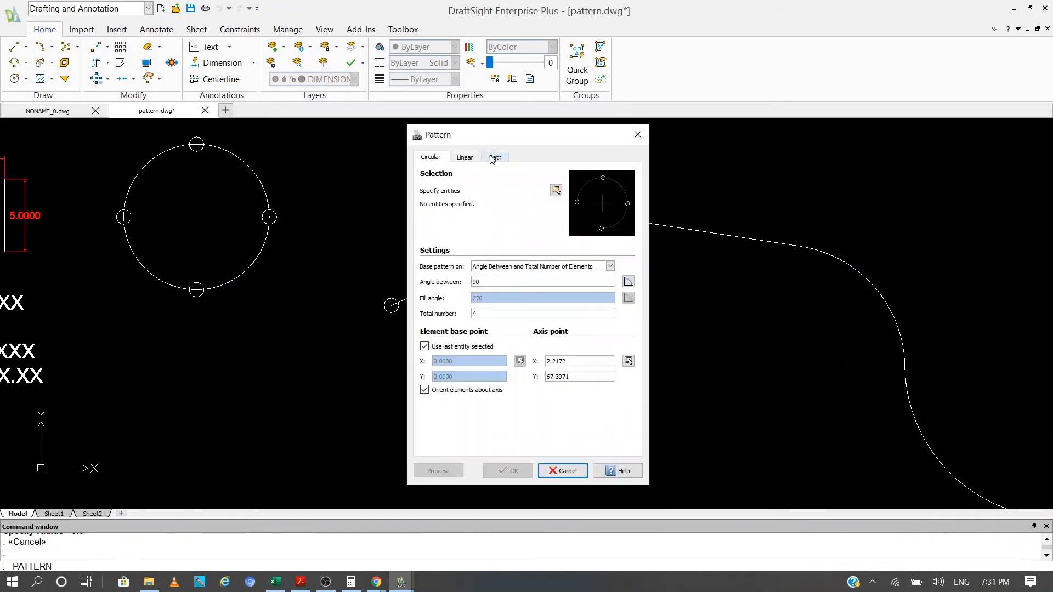
pyautogui.click(495, 158)
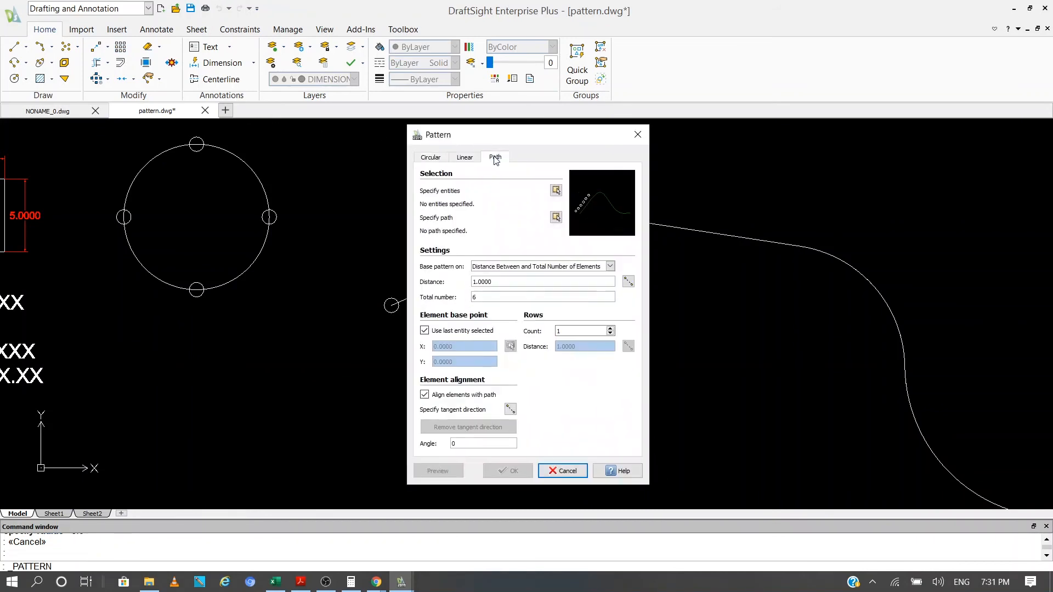
pyautogui.click(556, 190)
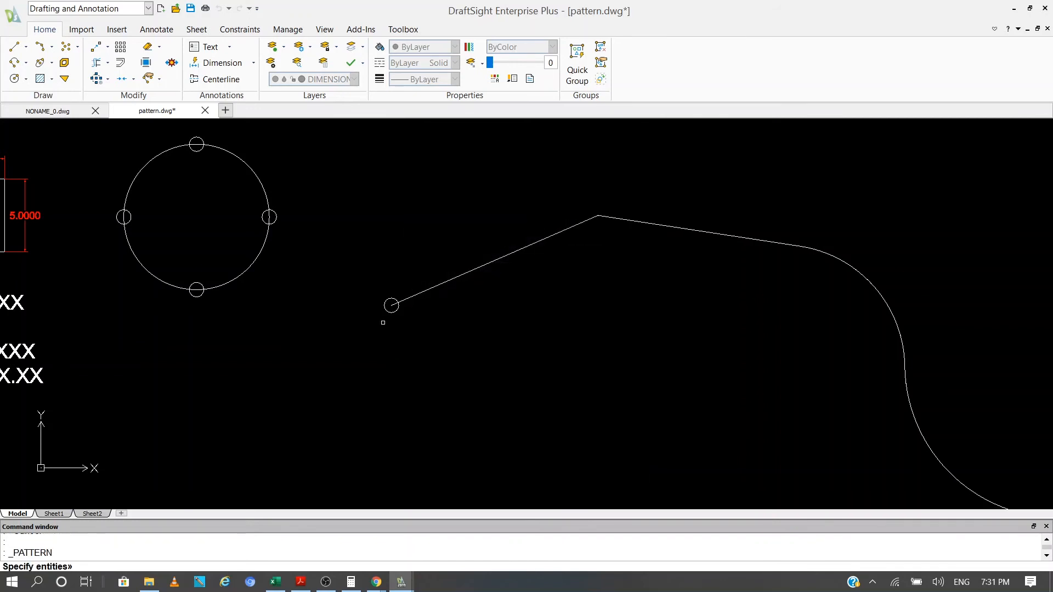
pyautogui.scroll(2, 387, 313)
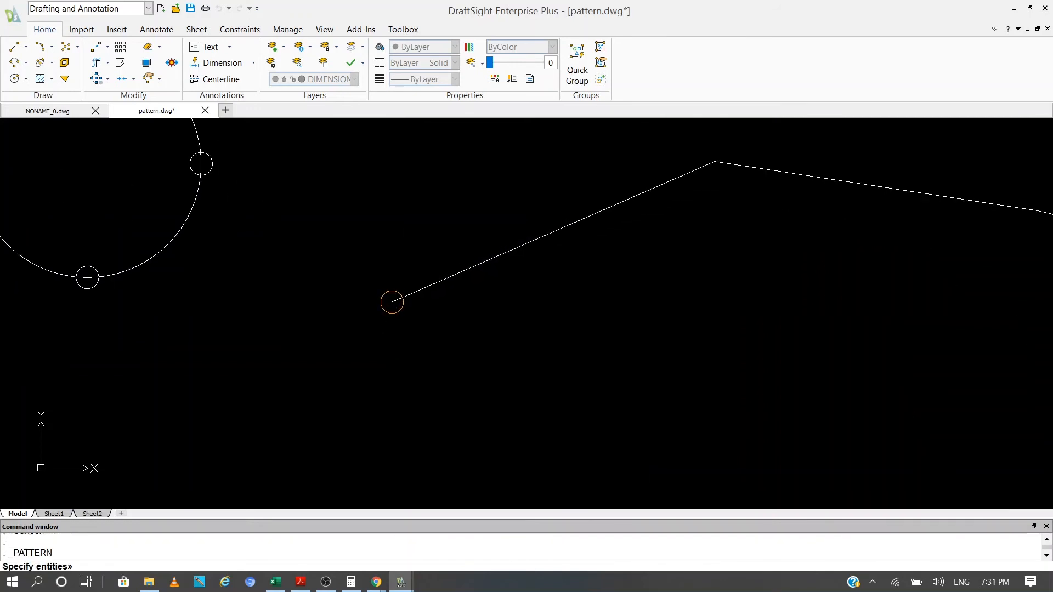
pyautogui.click(399, 310)
pyautogui.press('Return')
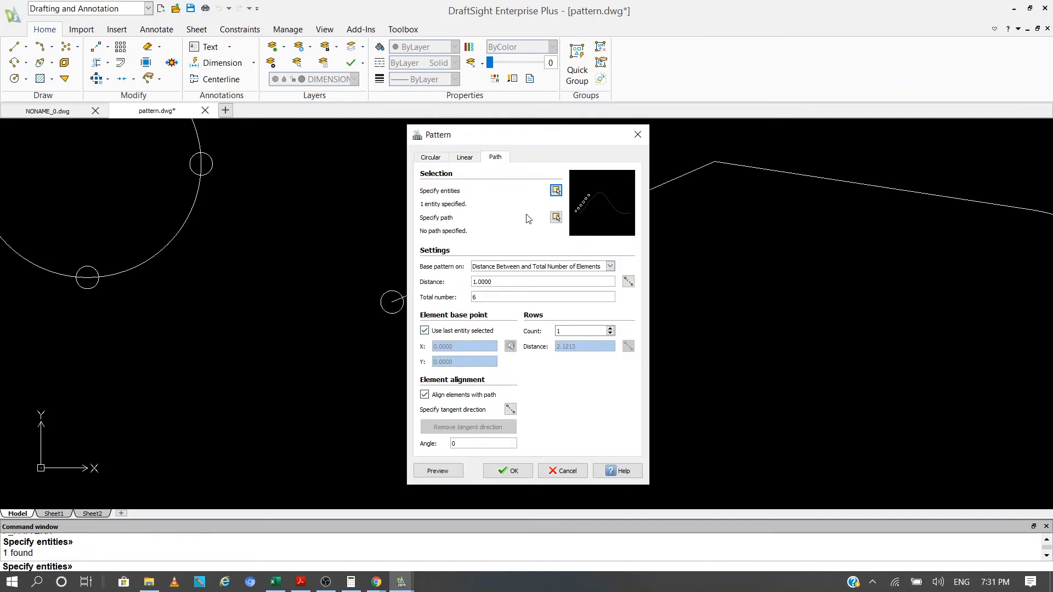
pyautogui.click(556, 217)
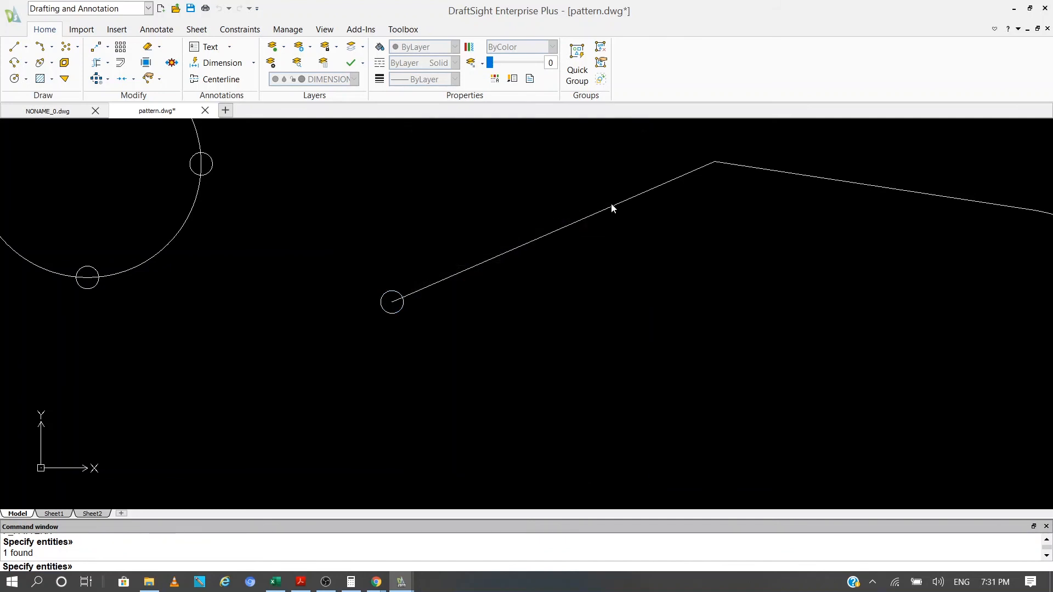
pyautogui.click(510, 251)
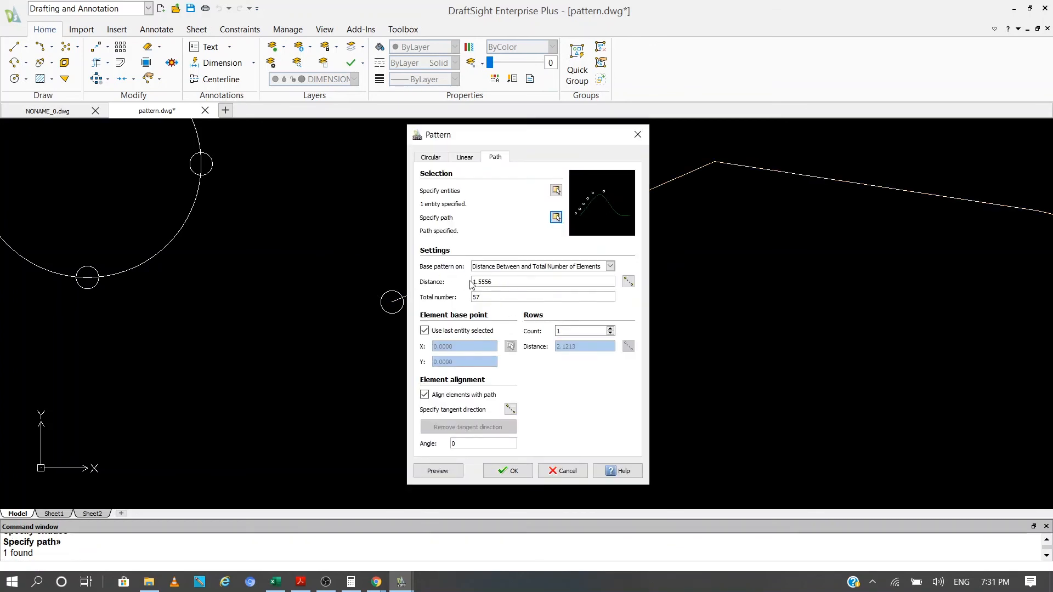
# Set the distance between pattern elements to 2 and create the path pattern
pyautogui.moveTo(507, 284); pyautogui.dragTo(470, 292)
pyautogui.write('2.')
pyautogui.click(514, 472)
pyautogui.scroll(-3, 277, 352)
pyautogui.scroll(-1, 439, 365)
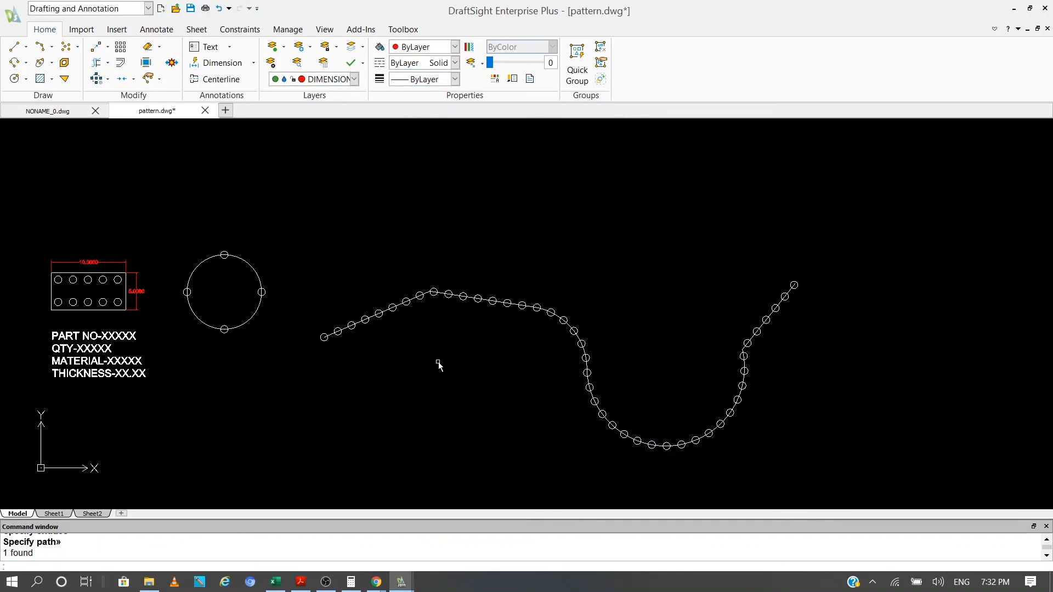